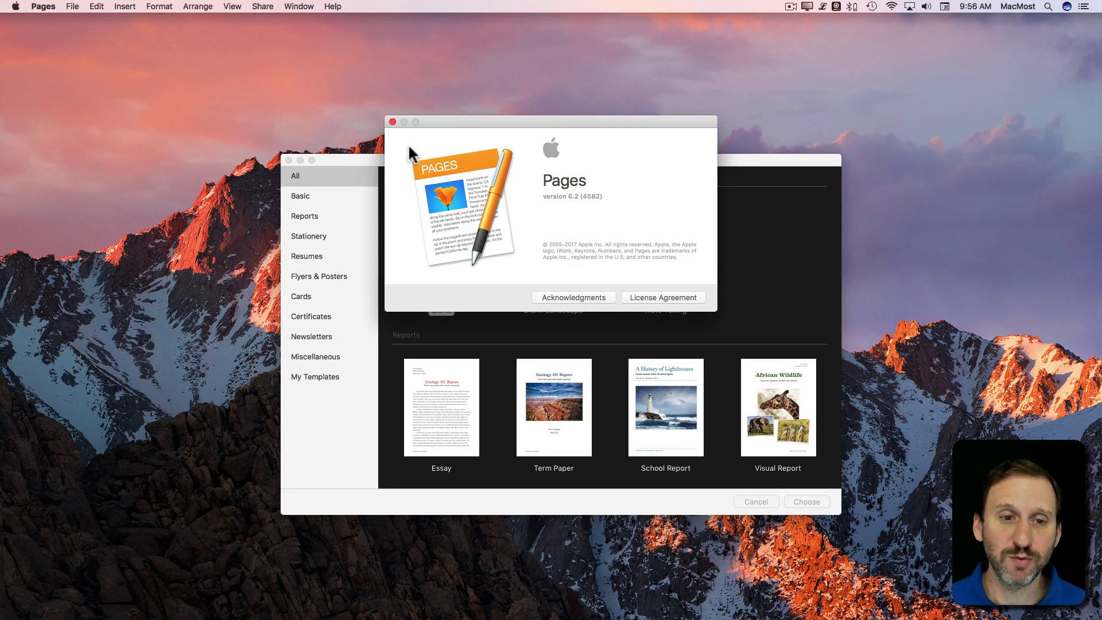
Dismiss the About Pages window and select the Blank template in the chooser.
click(392, 121)
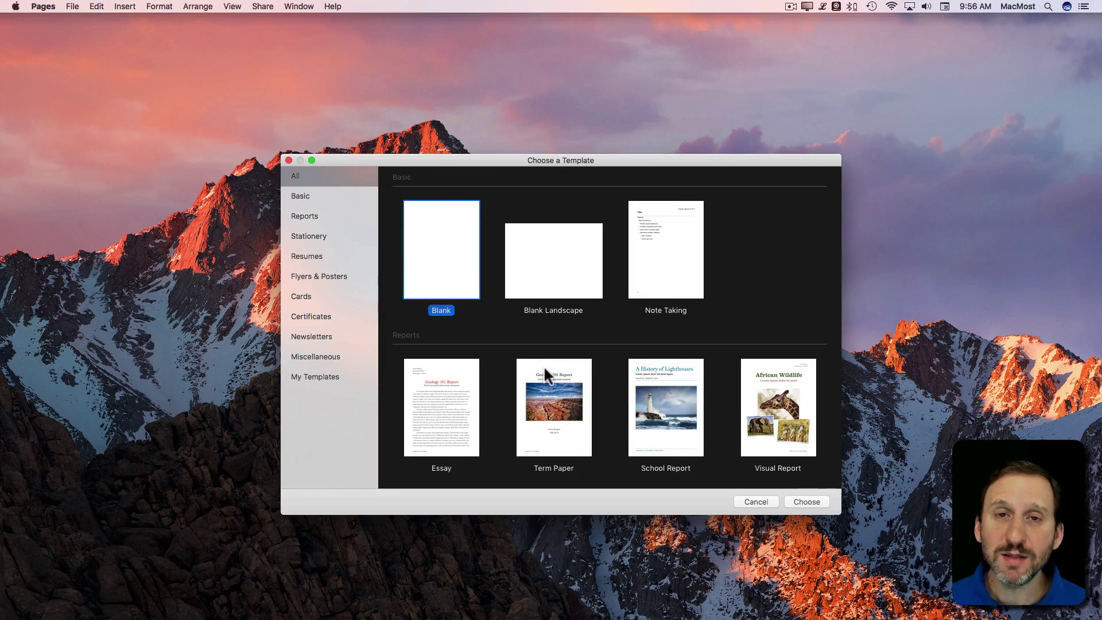
scroll(545, 369, down, 15)
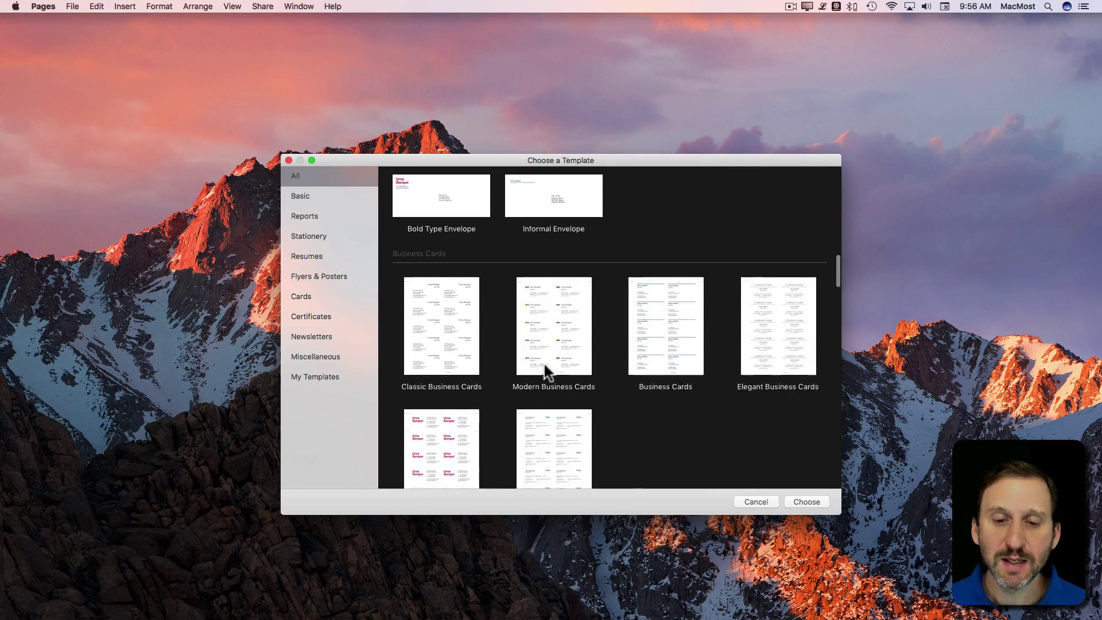
scroll(544, 371, down, 15)
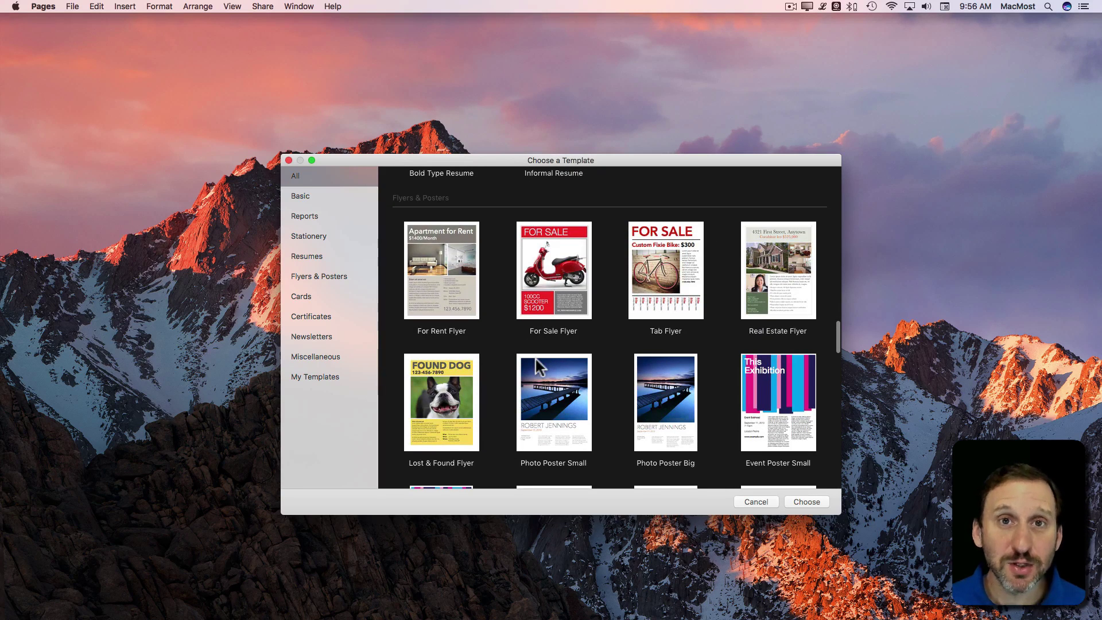
scroll(465, 287, up, 10)
scroll(464, 252, up, 5)
click(444, 222)
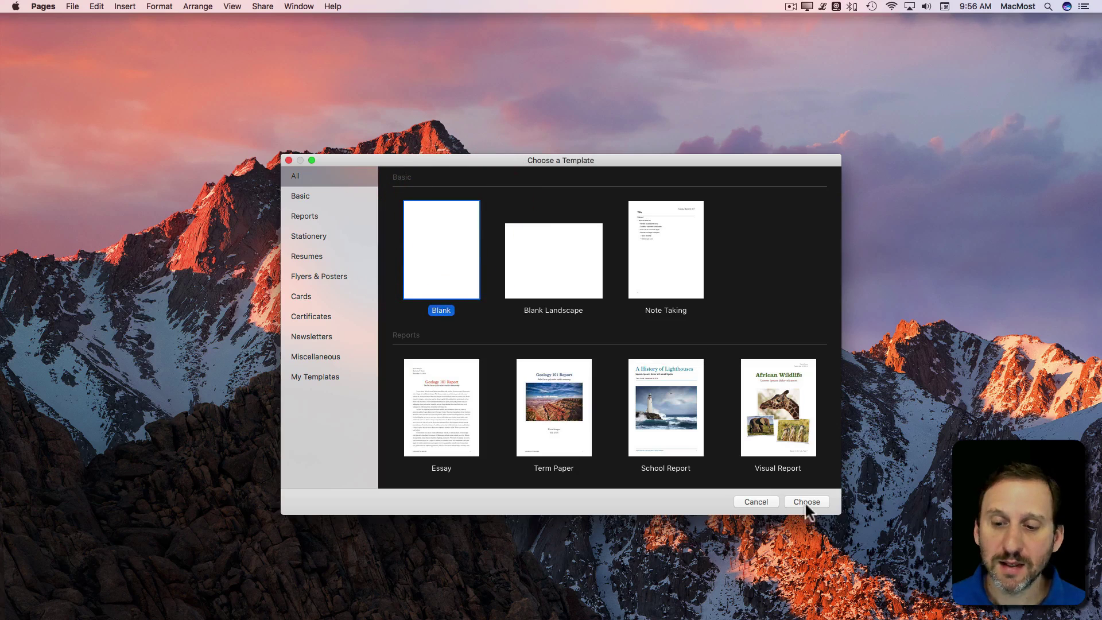
Create Untitled 3 from Blank and convert it to page layout with Document Body unchecked.
click(806, 503)
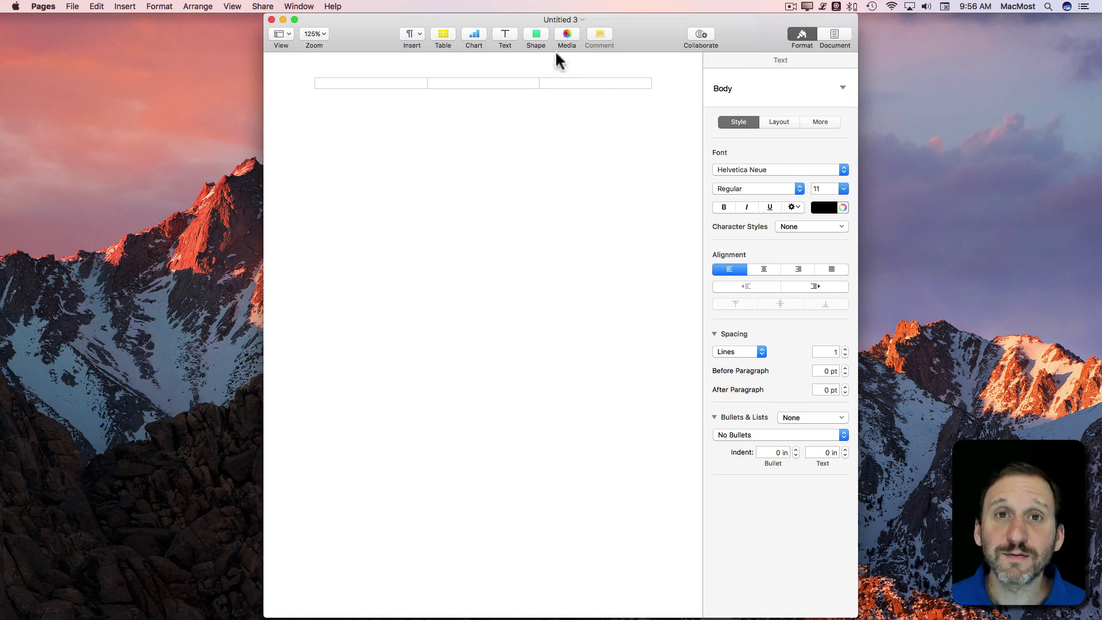
click(833, 36)
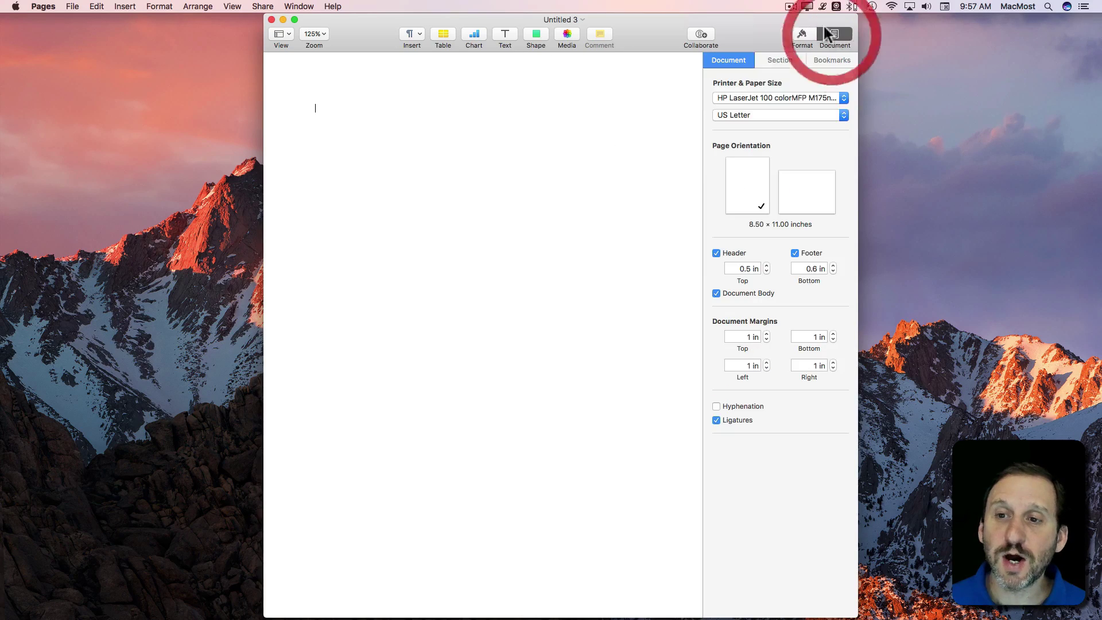
click(732, 291)
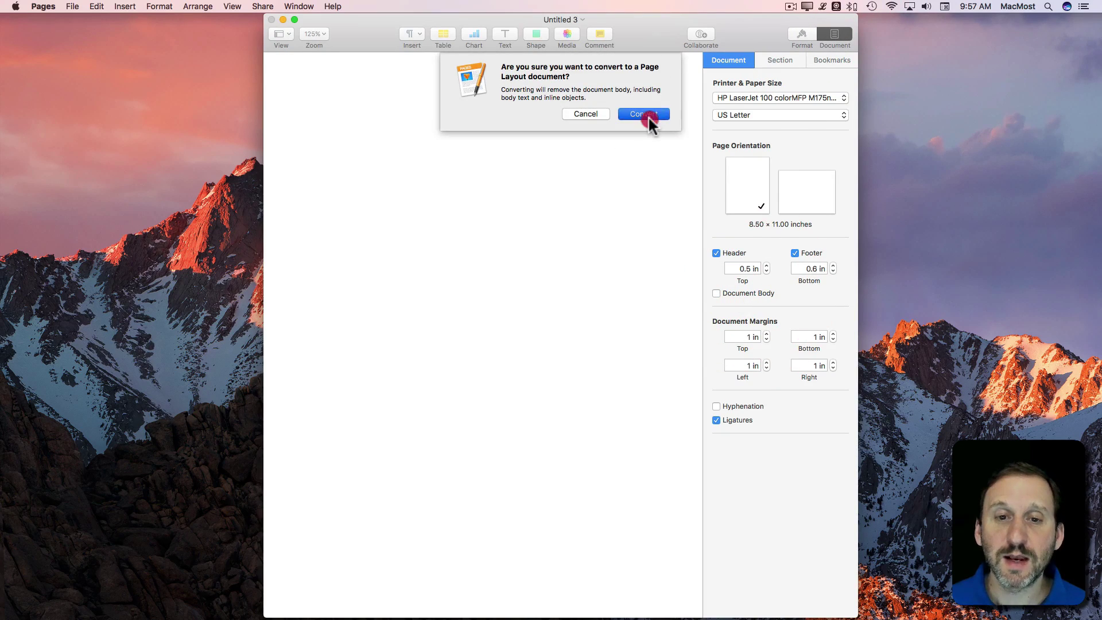
click(645, 114)
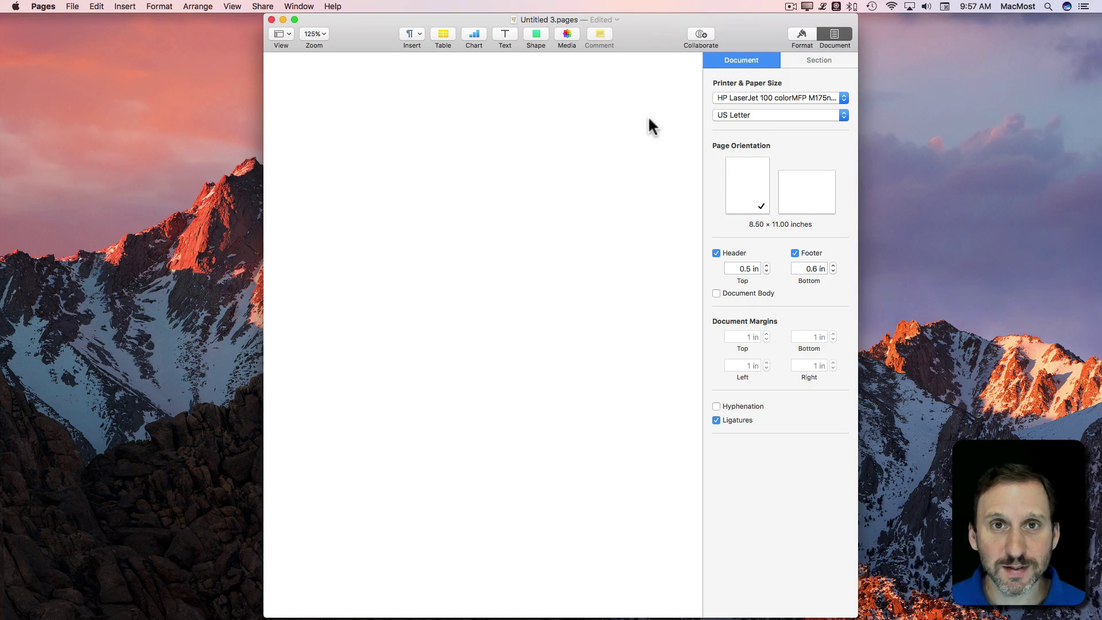
Show the rulers and widen the window on both sides.
click(228, 6)
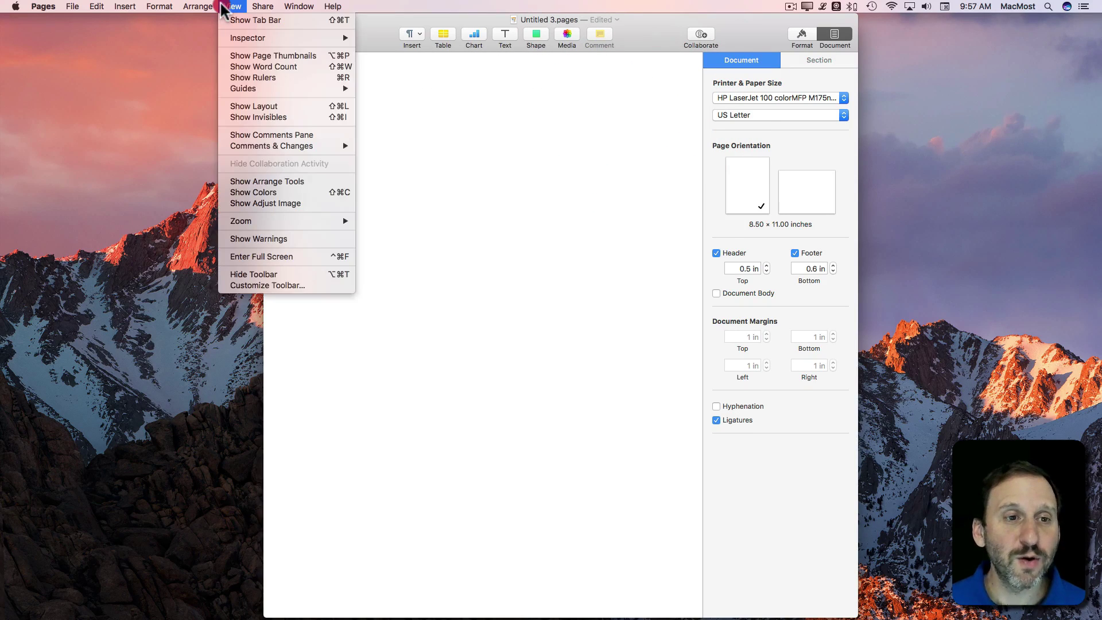
click(239, 77)
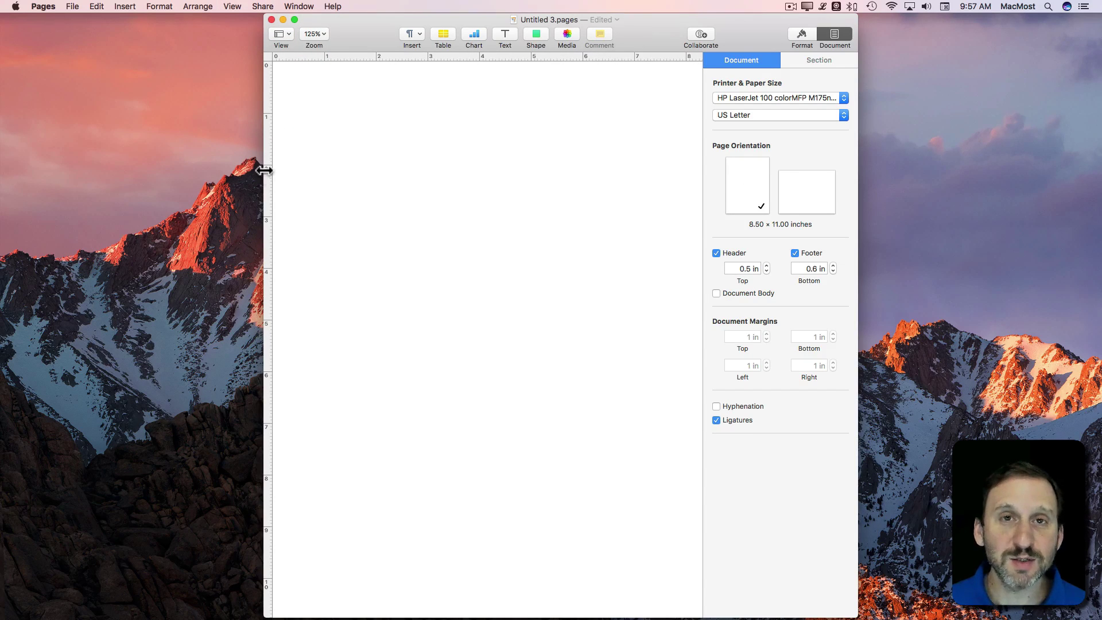
drag(264, 170, 219, 165)
drag(857, 246, 879, 246)
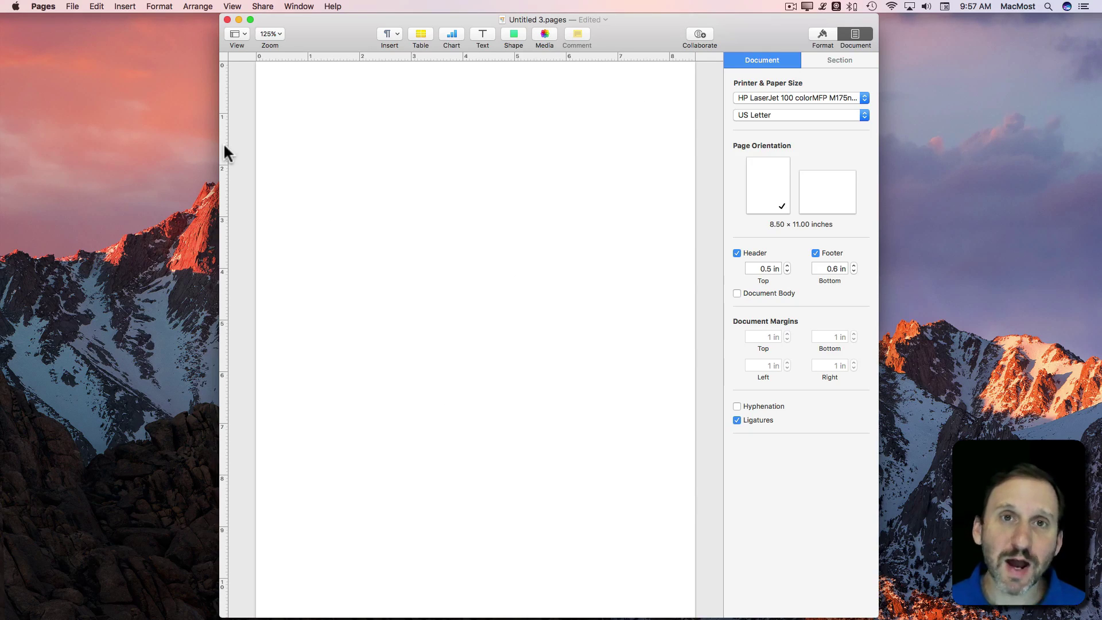
Drag margin guides to about 0.5 in and 8 in vertically and 0.5 in horizontally.
drag(224, 155, 281, 151)
drag(226, 189, 669, 166)
drag(496, 58, 389, 605)
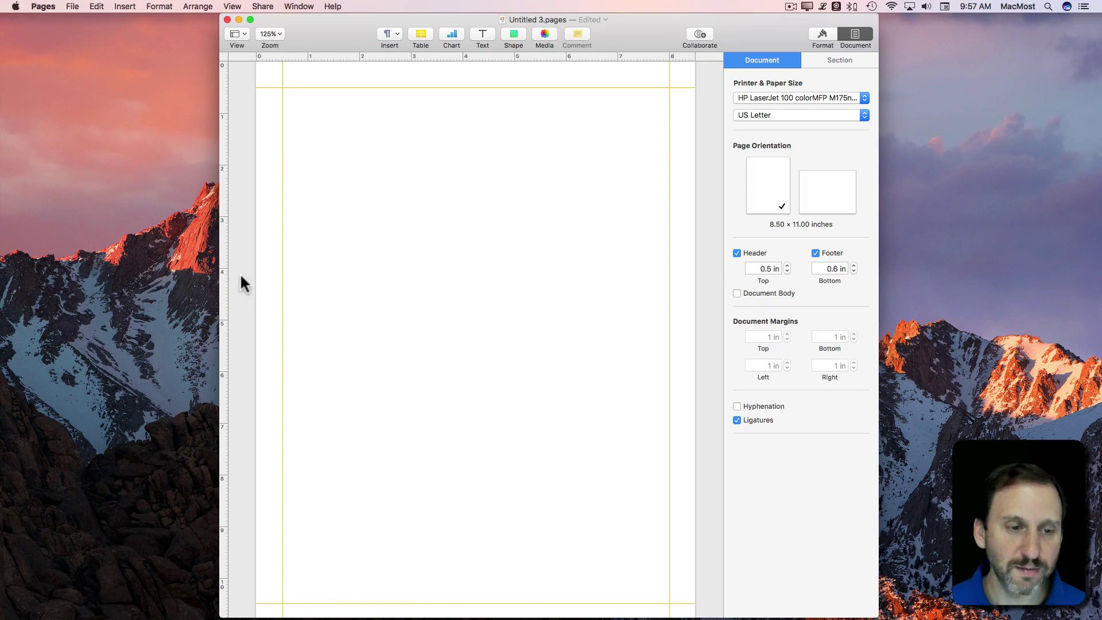
Place vertical guides near 4.23 in and 4.47 in to form the column gutter.
drag(228, 256, 467, 245)
drag(224, 243, 482, 246)
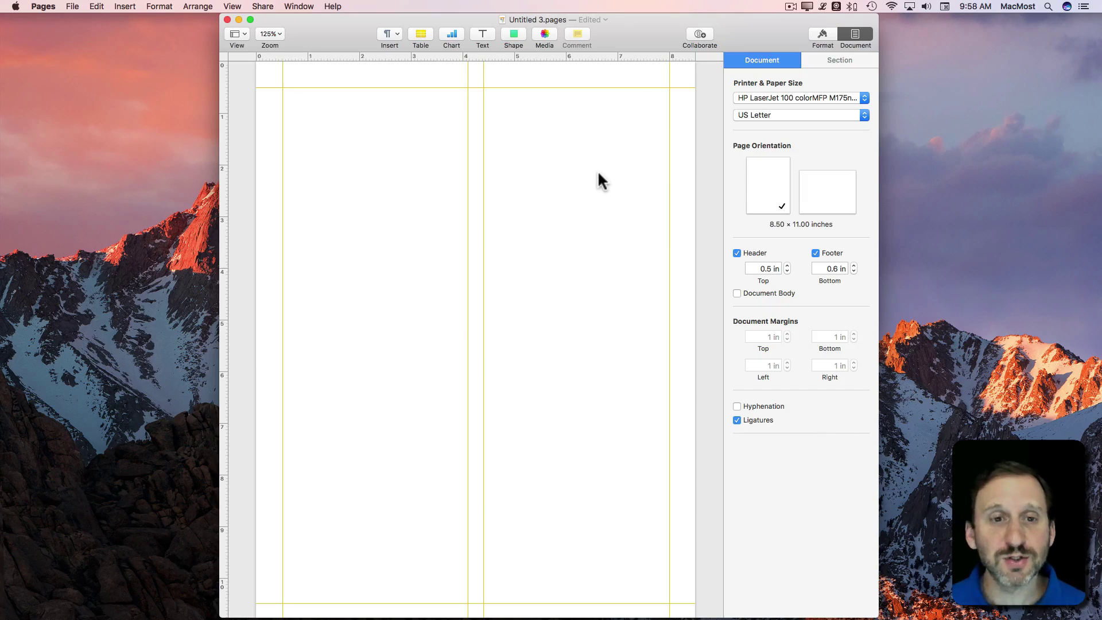
Add a page-wide text box at the top margin and type the headline.
click(482, 36)
drag(445, 344, 339, 132)
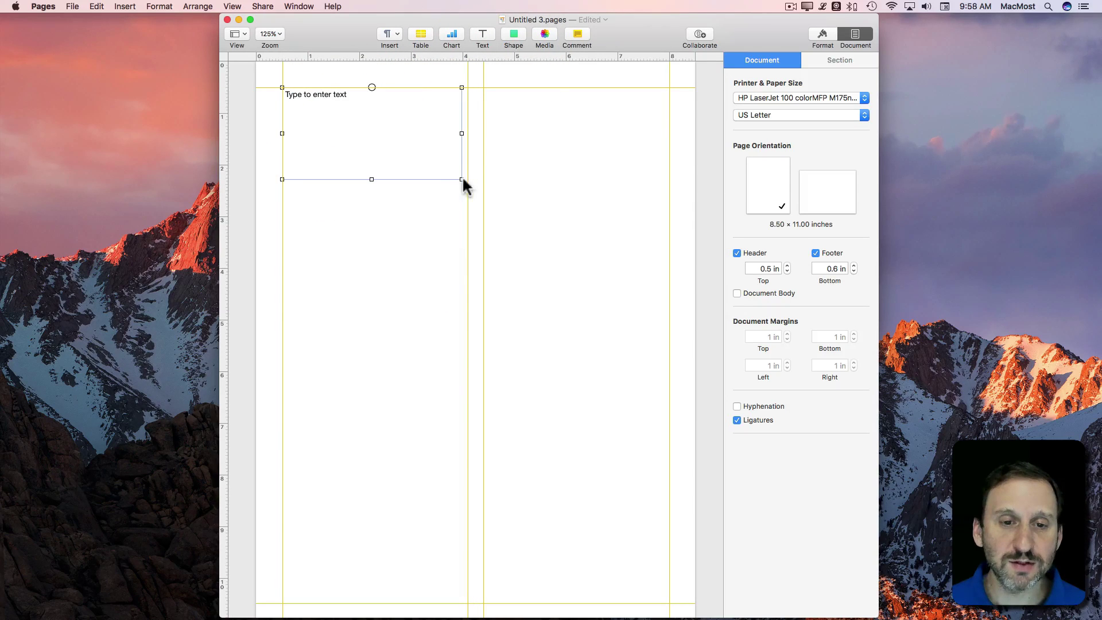
drag(462, 178, 667, 122)
click(367, 105)
key(super+a)
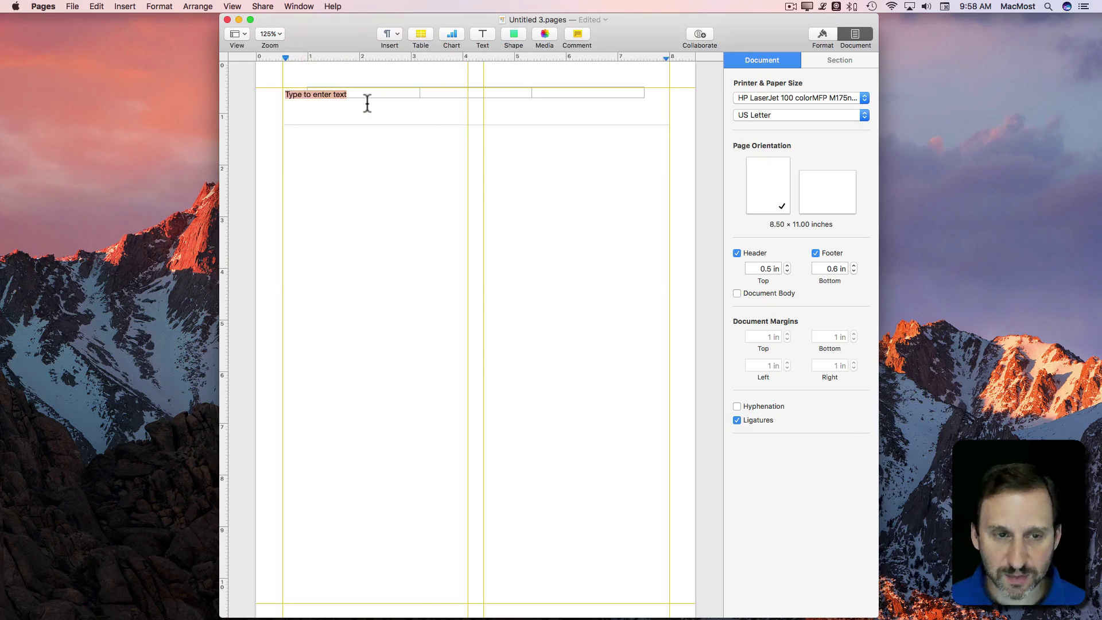
text(This Is The Big Headline)
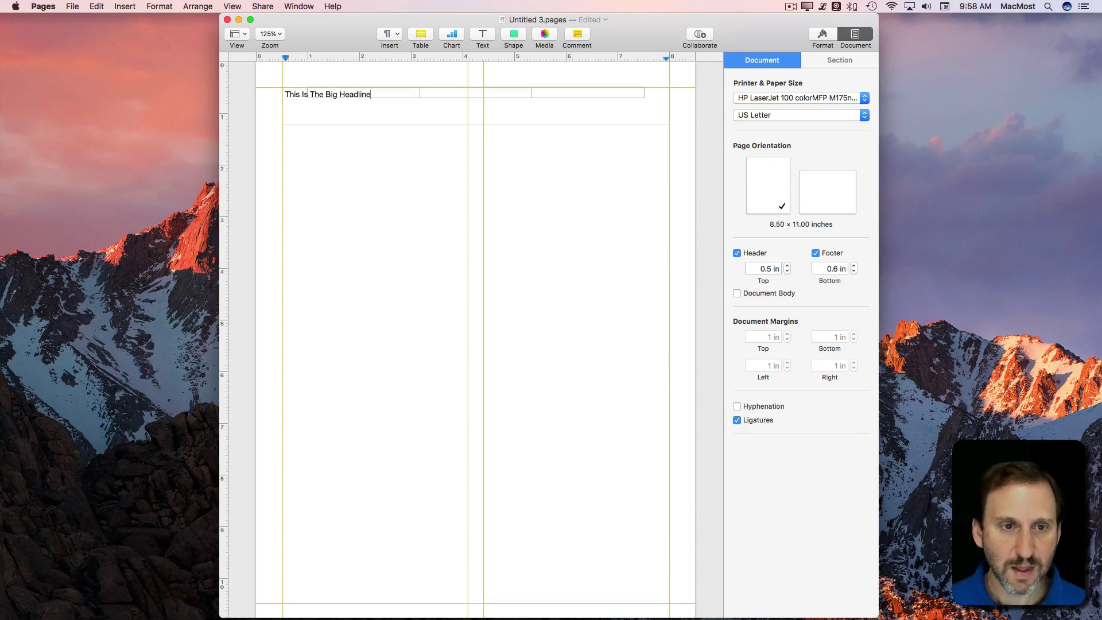
Apply the Title style to the headline and insert the missing word 'Newsletter'.
key(super+a)
click(823, 36)
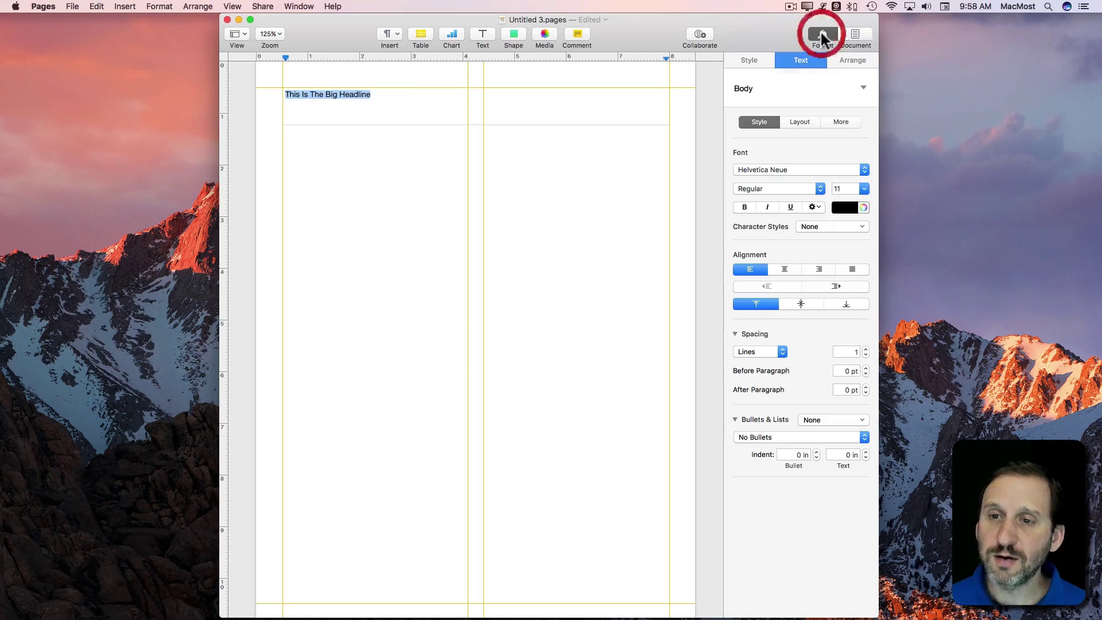
click(761, 87)
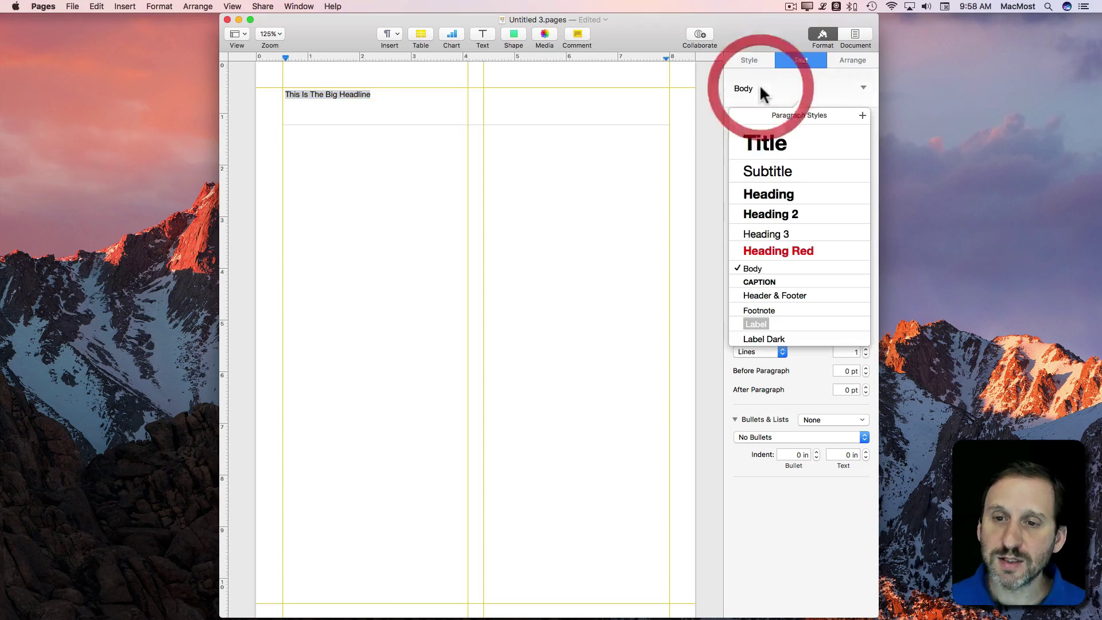
click(777, 150)
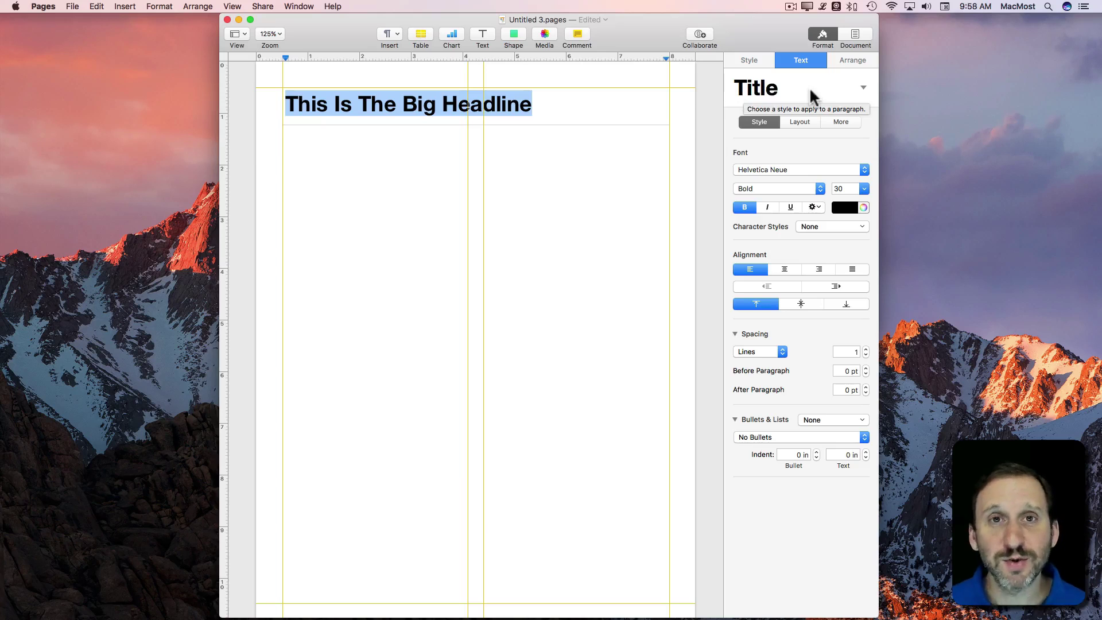
click(552, 105)
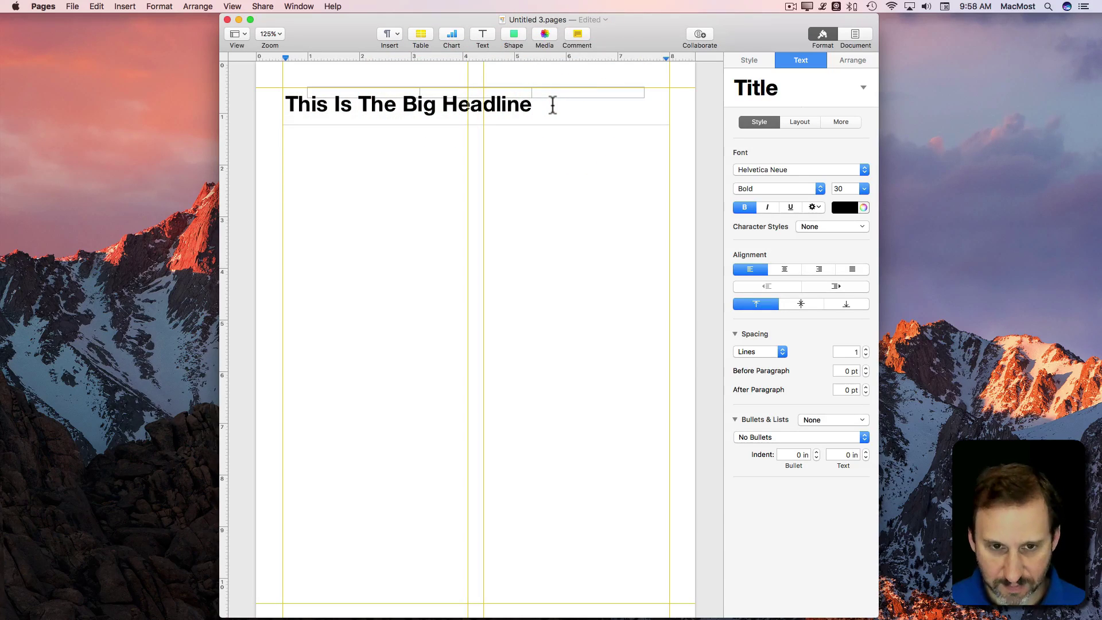
click(440, 107)
text(B)
key(BackSpace)
text(Newsletter)
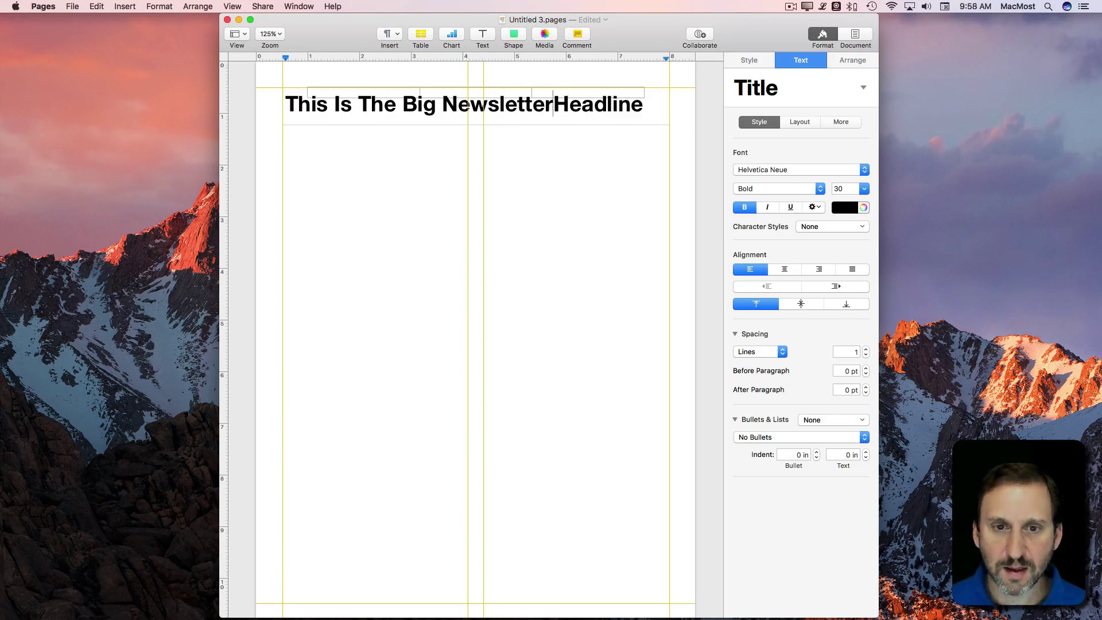
Center the headline and size it to 31 pt on one line.
key(super+a)
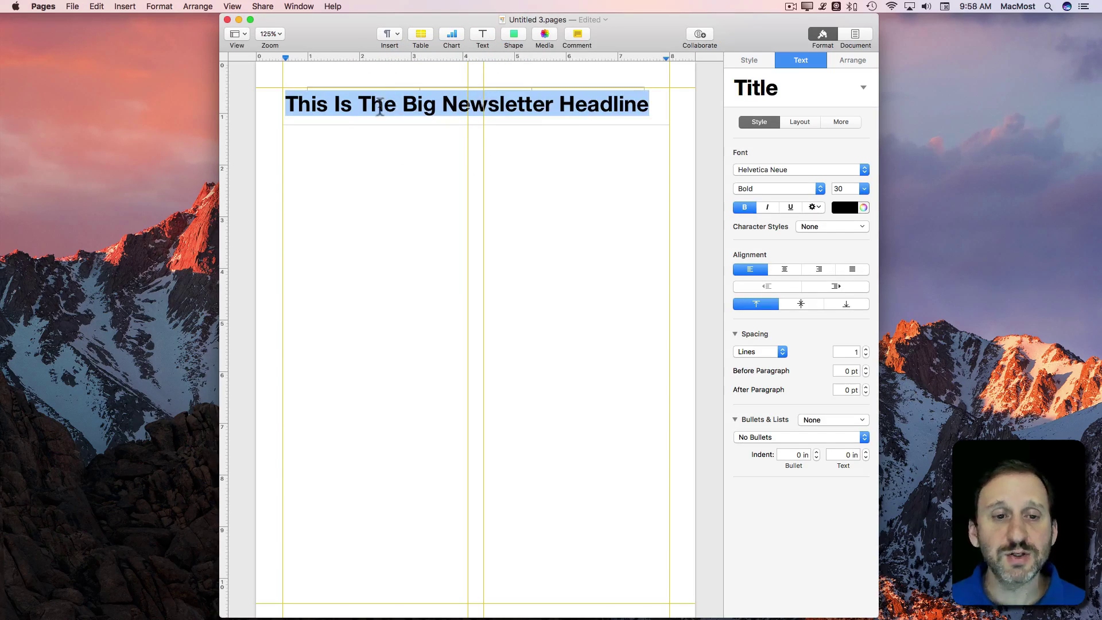
click(785, 269)
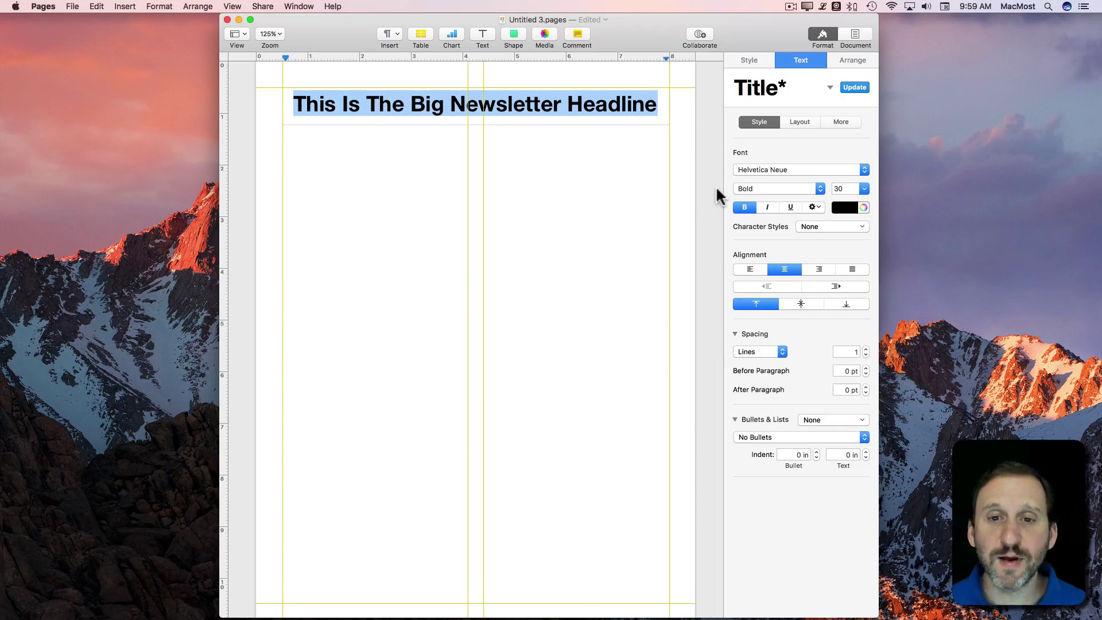
key(super+plus)
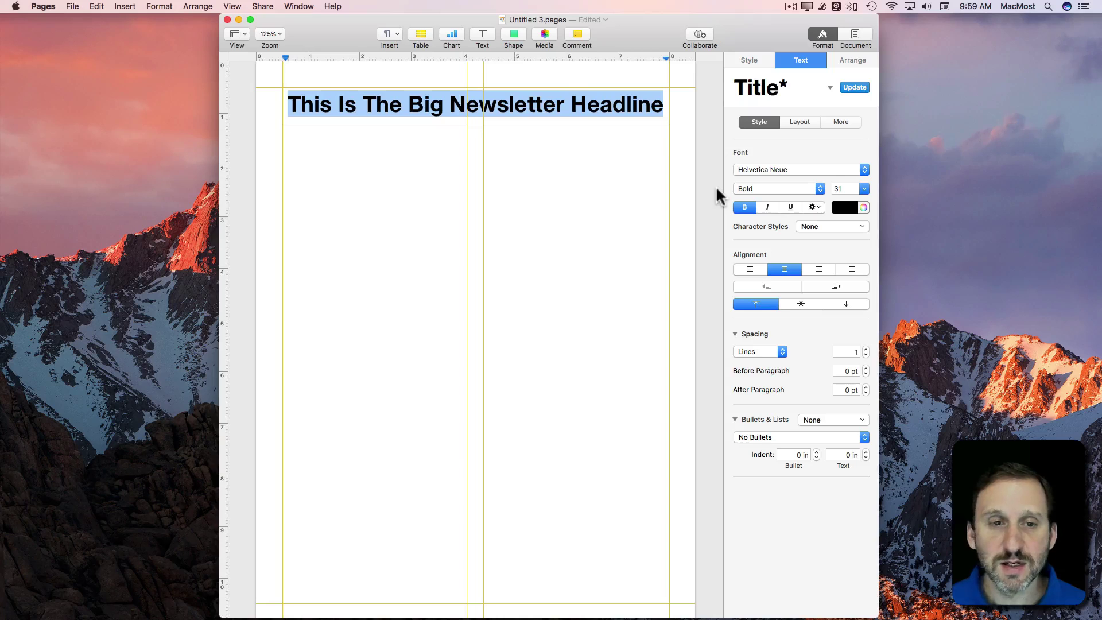
key(super+plus)
key(super+minus)
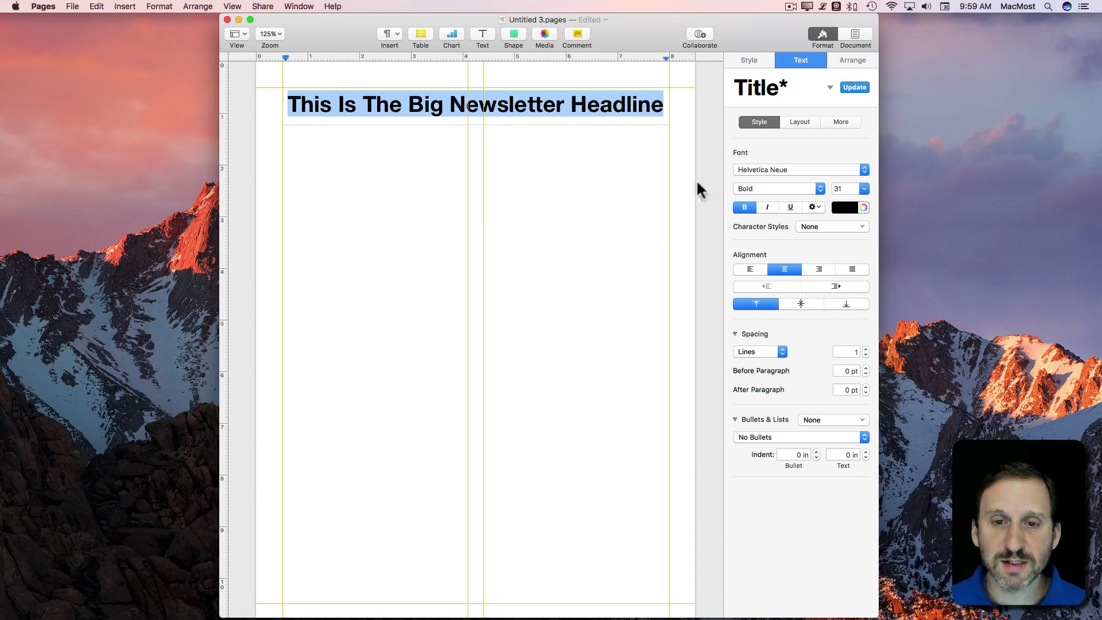
Set the headline box's text wrap to None and trim its height to fit.
click(400, 138)
click(401, 117)
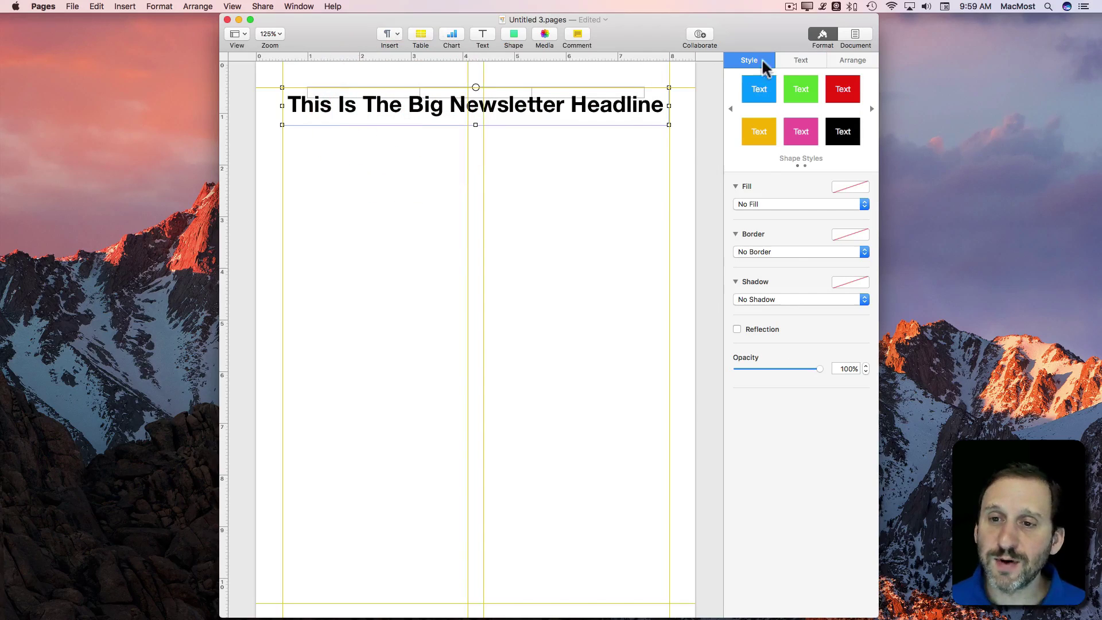
click(844, 61)
click(770, 131)
click(767, 175)
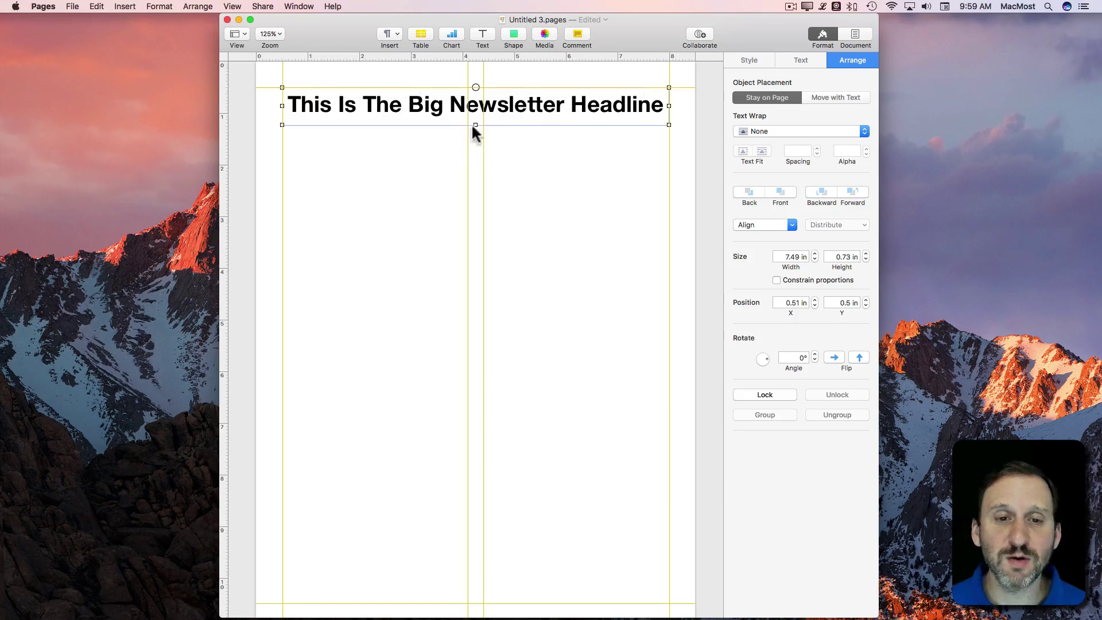
drag(475, 124, 473, 120)
Add a text box in the left column under the headline with text wrap None.
click(373, 139)
click(483, 38)
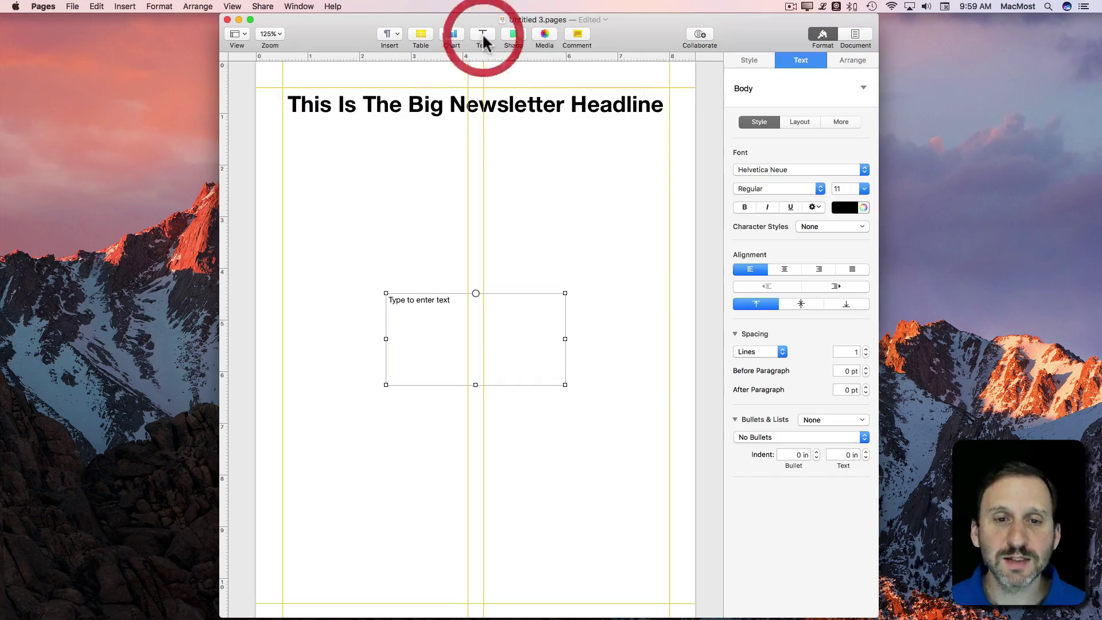
drag(516, 344, 413, 176)
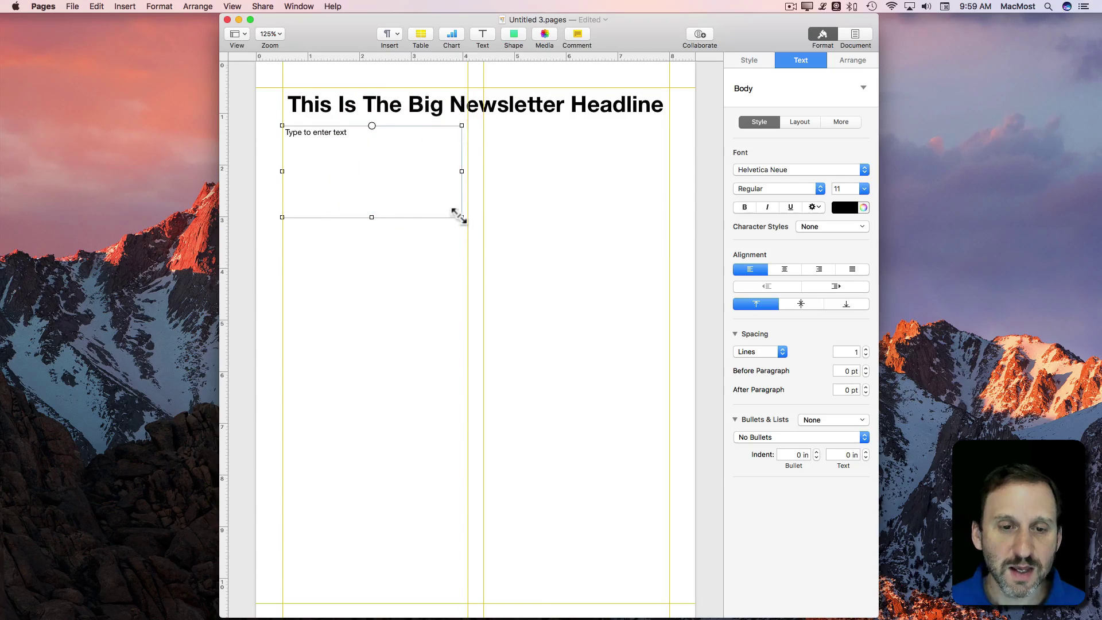
drag(461, 217, 467, 318)
click(844, 62)
click(769, 131)
click(752, 167)
Replace the box's placeholder with four paragraphs of Lorem ipsum text.
click(347, 154)
click(823, 7)
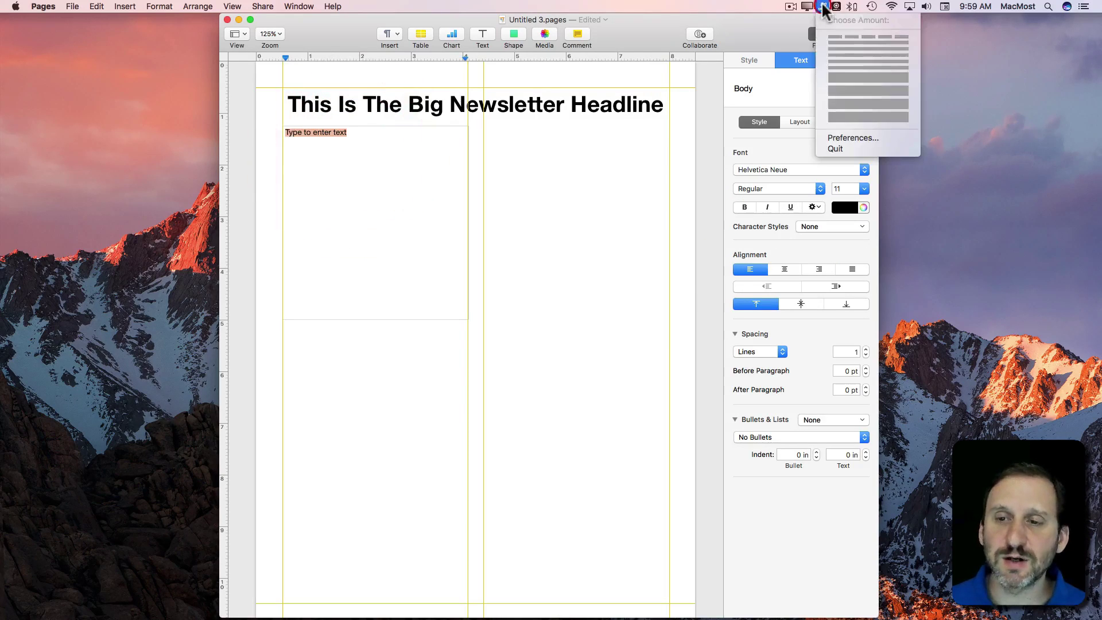
click(838, 117)
click(413, 171)
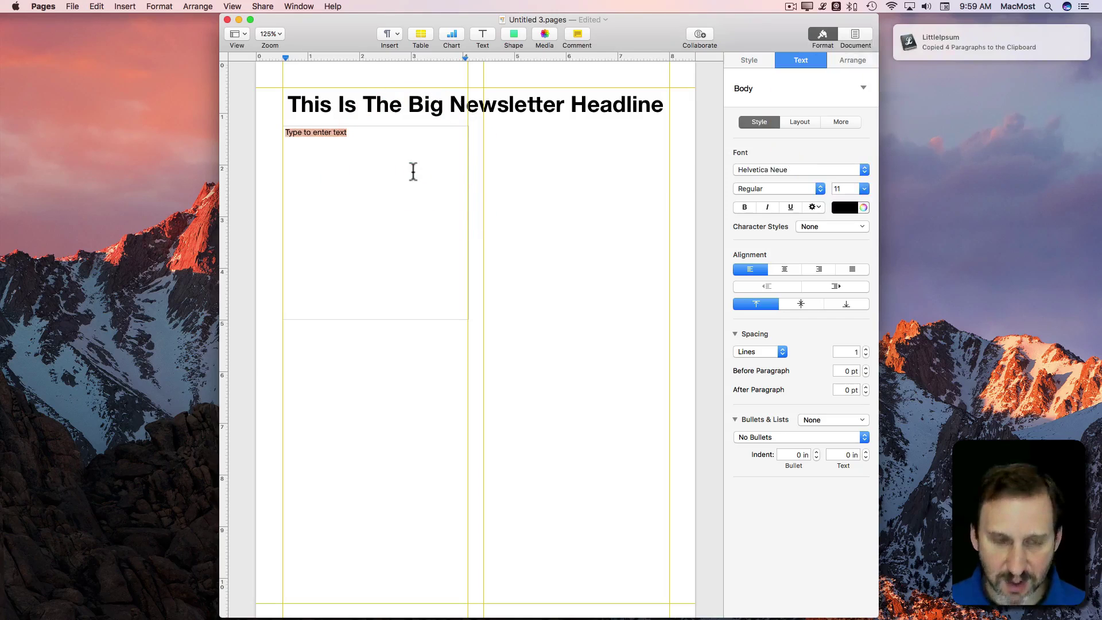
key(super+v)
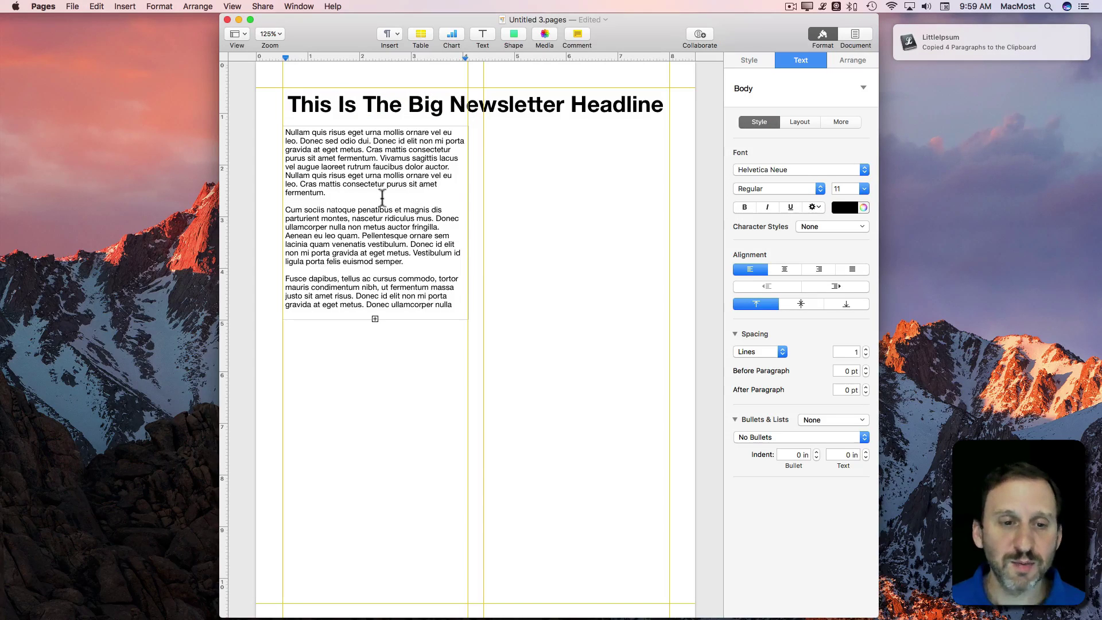
Stretch the box to 8.04 in tall and append more placeholder paragraphs.
click(375, 318)
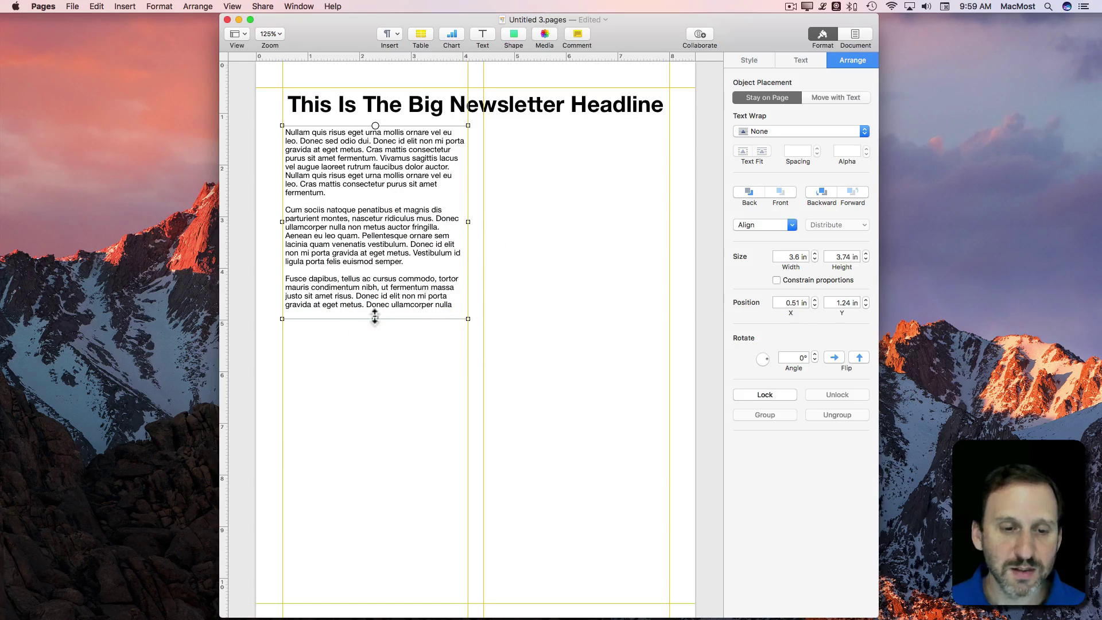
drag(375, 318, 367, 536)
click(370, 481)
click(401, 431)
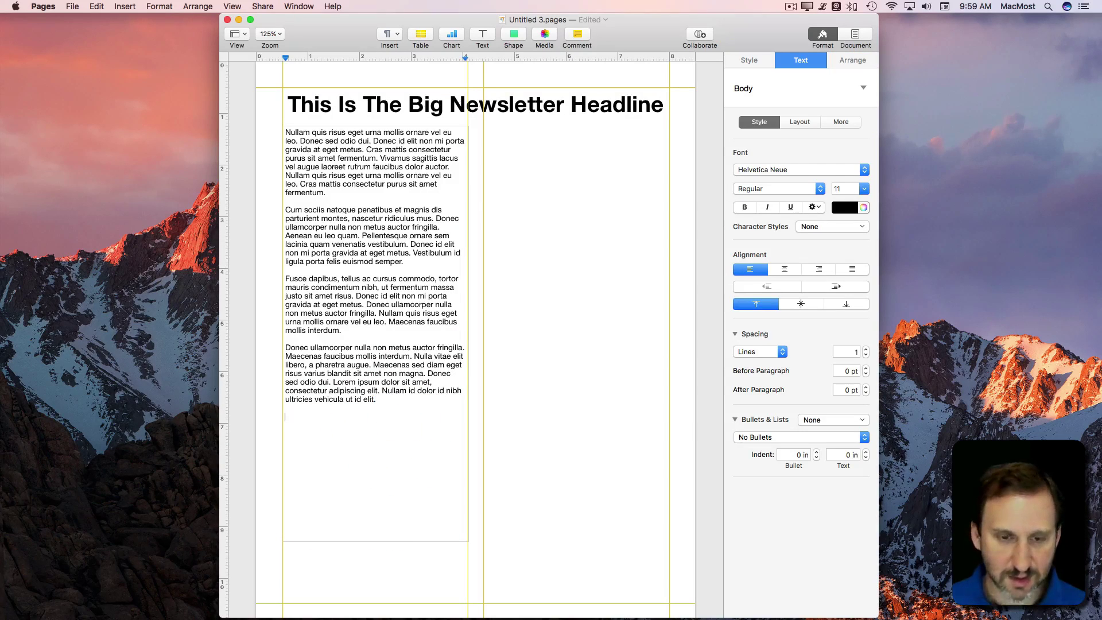
click(822, 6)
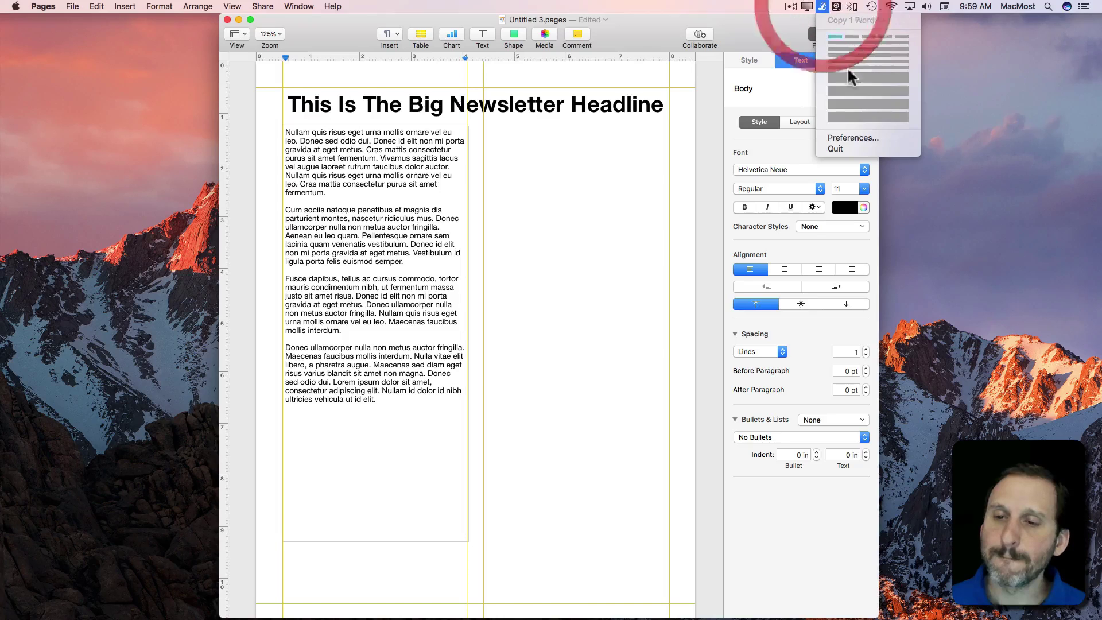
click(849, 117)
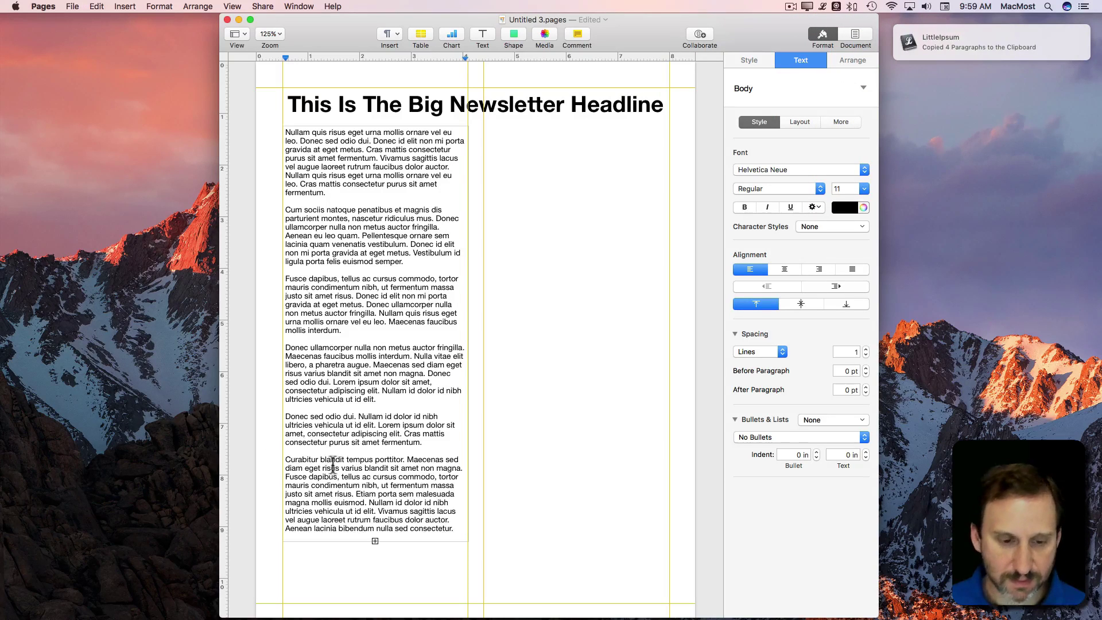
click(336, 557)
click(346, 532)
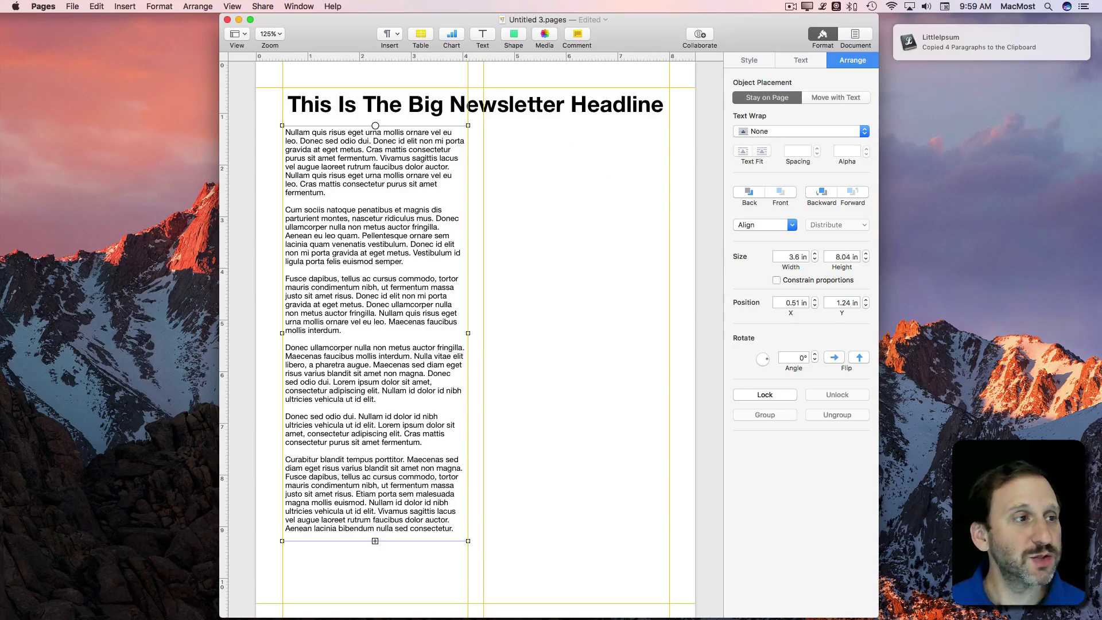
Drop a harbour photo, fit it to the right column, and apply the Picture Frame style.
drag(220, 109, 549, 171)
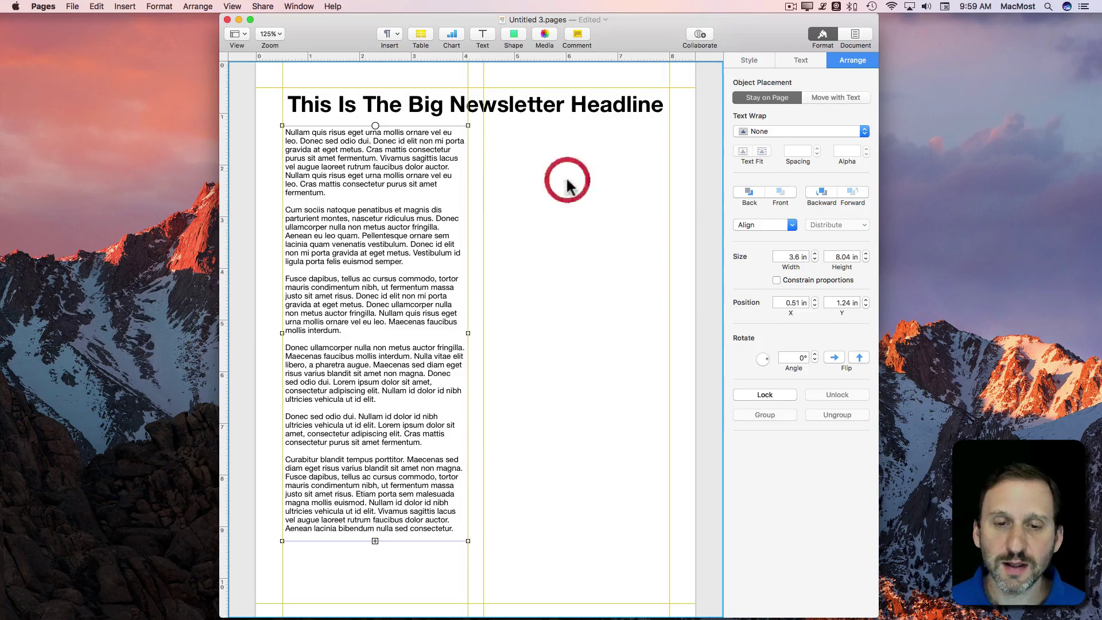
drag(387, 62, 521, 152)
click(758, 60)
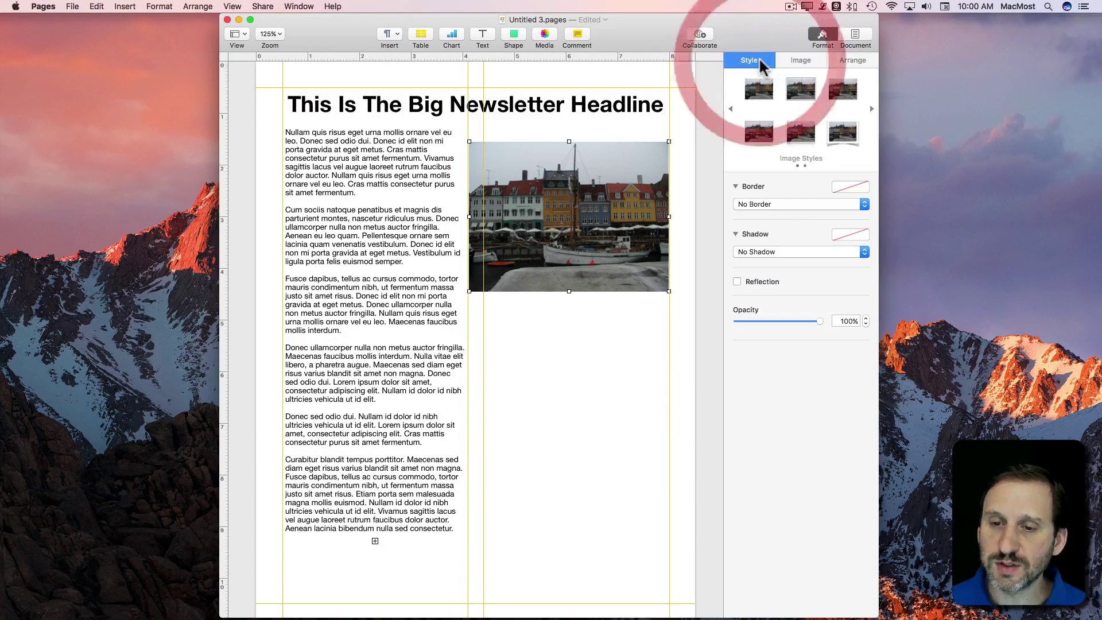
click(805, 91)
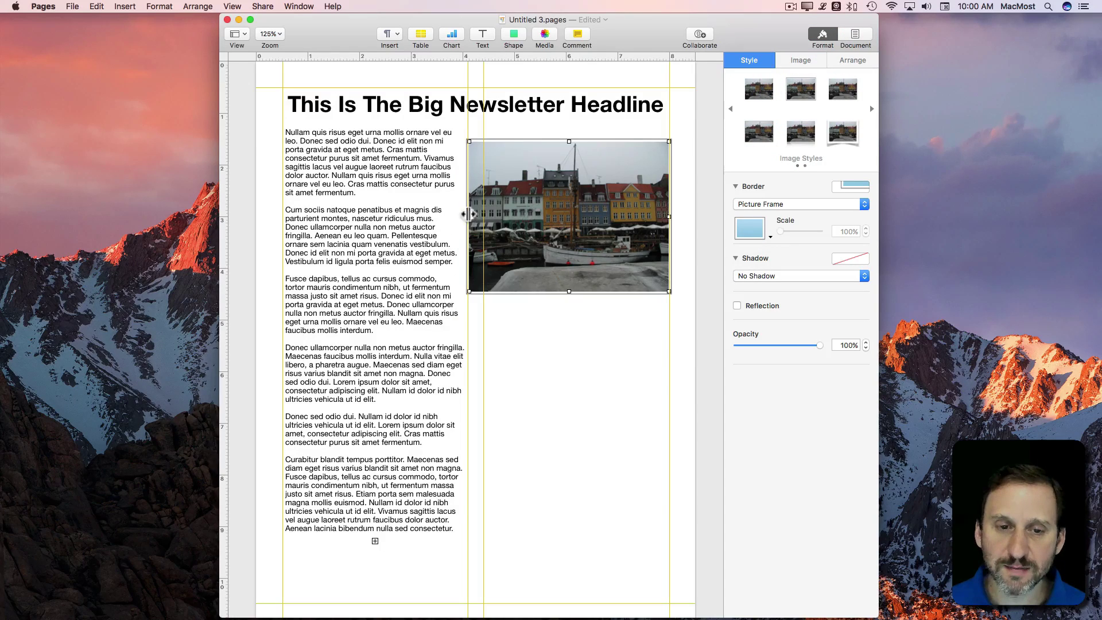
drag(469, 217, 486, 216)
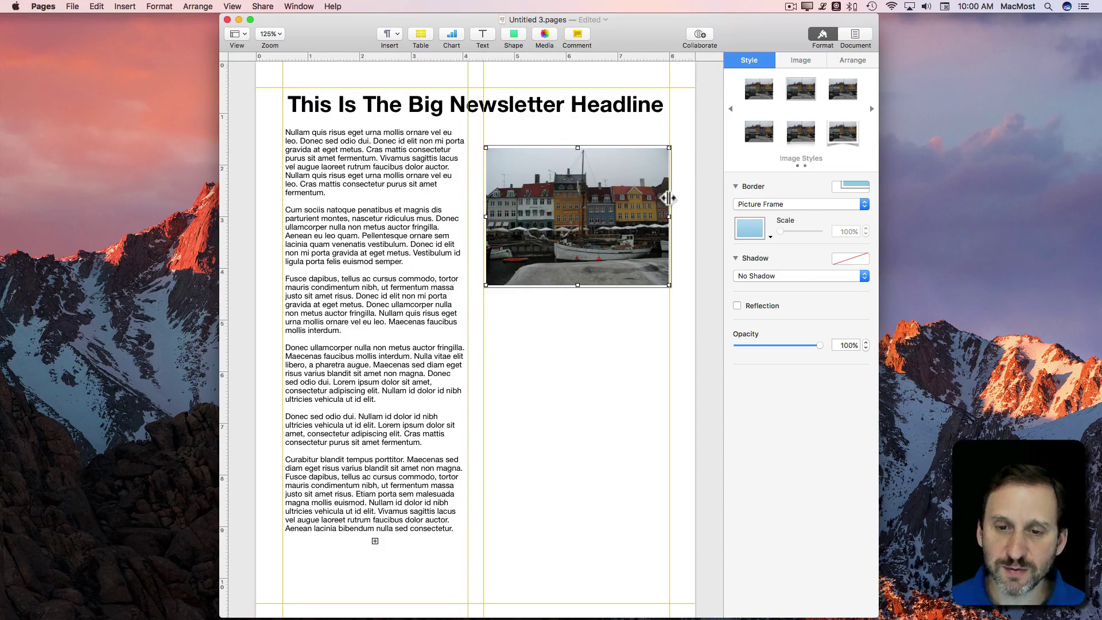
drag(669, 217, 665, 216)
mouse_move(592, 210)
mouse_down()
mouse_move(589, 177)
mouse_move(595, 196)
mouse_up()
Set the photo's text wrap to None and raise it and the left text box to 1.12 in.
click(852, 59)
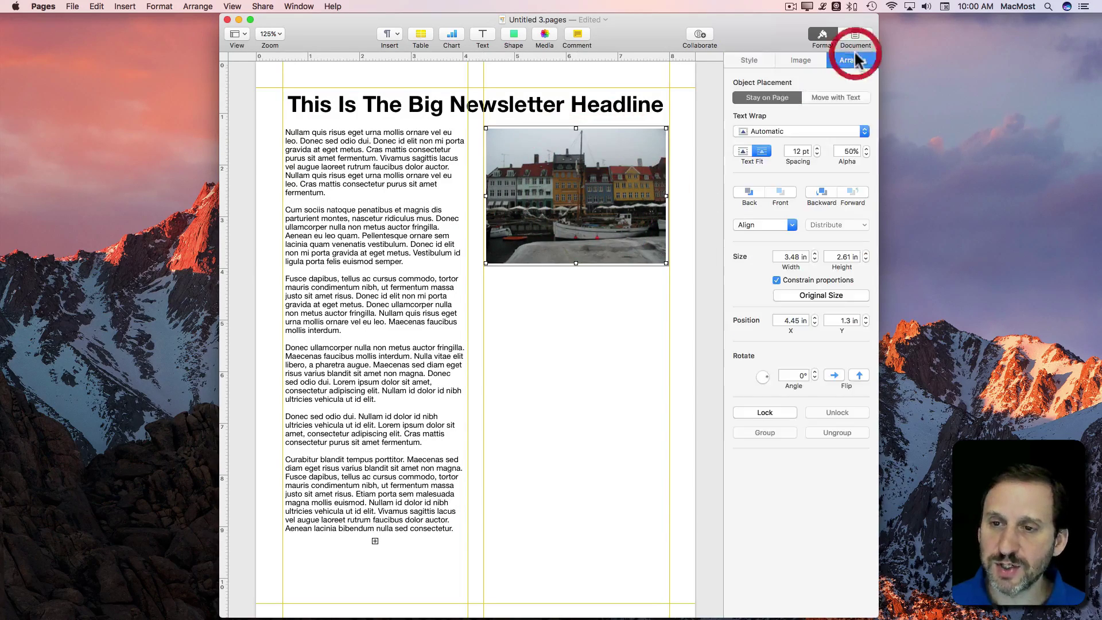
click(772, 130)
click(759, 175)
drag(578, 195, 576, 189)
click(543, 278)
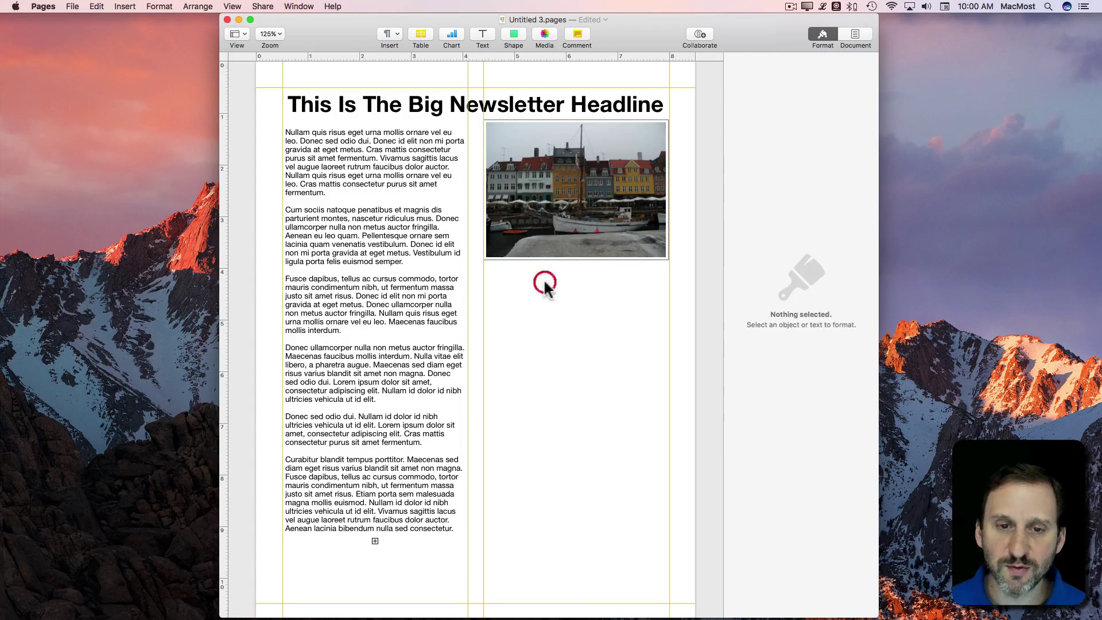
click(385, 180)
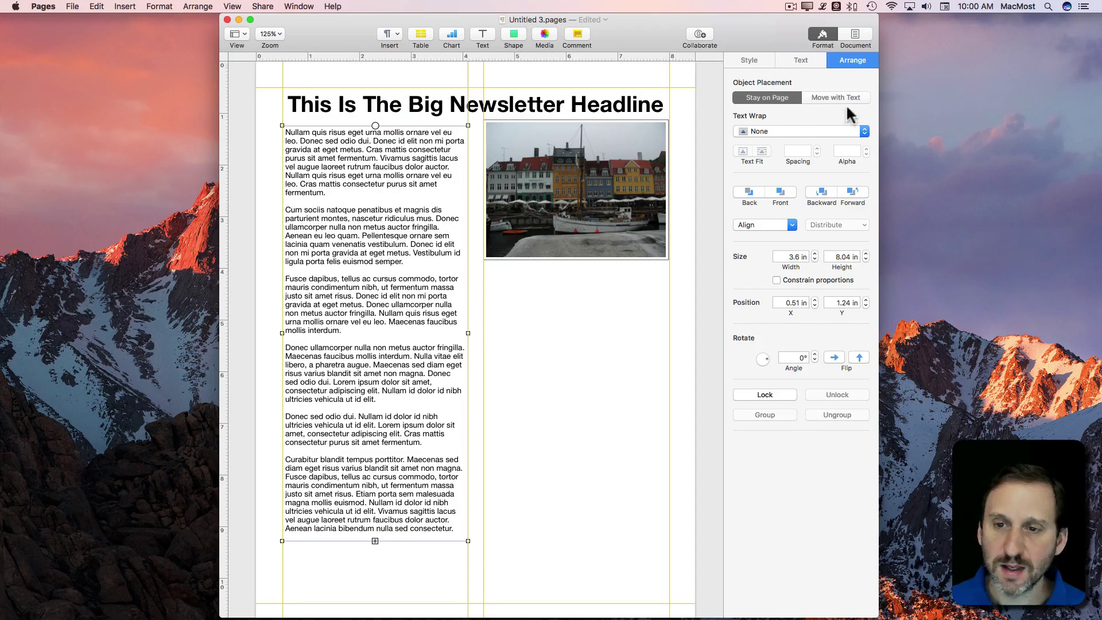
drag(405, 188, 432, 166)
click(529, 269)
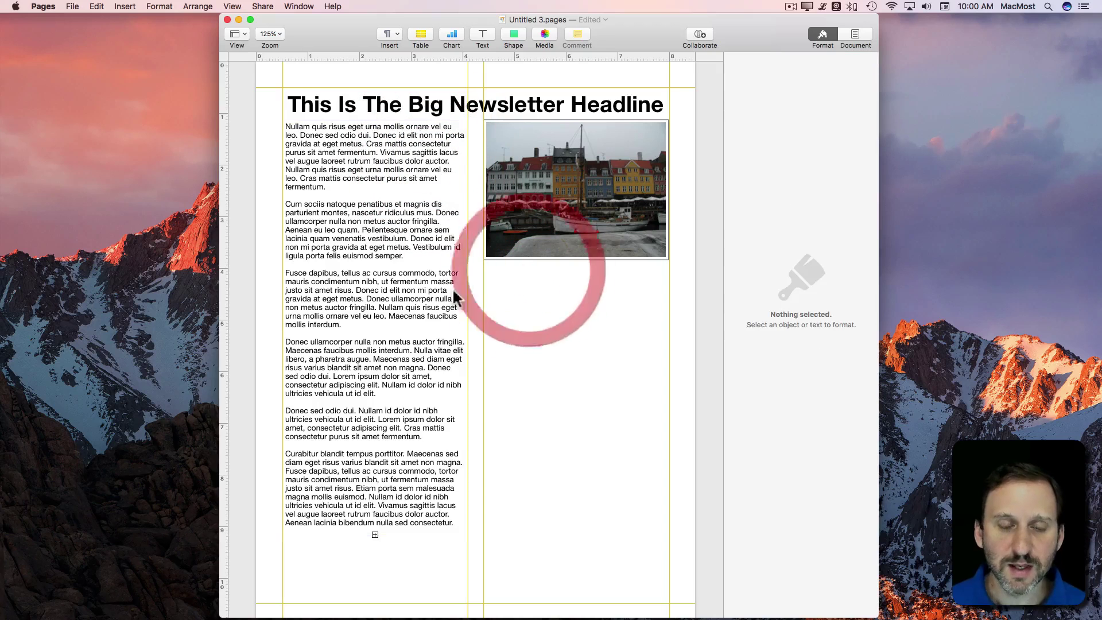
Insert a short text box beneath the photo with text wrap set to None.
click(574, 195)
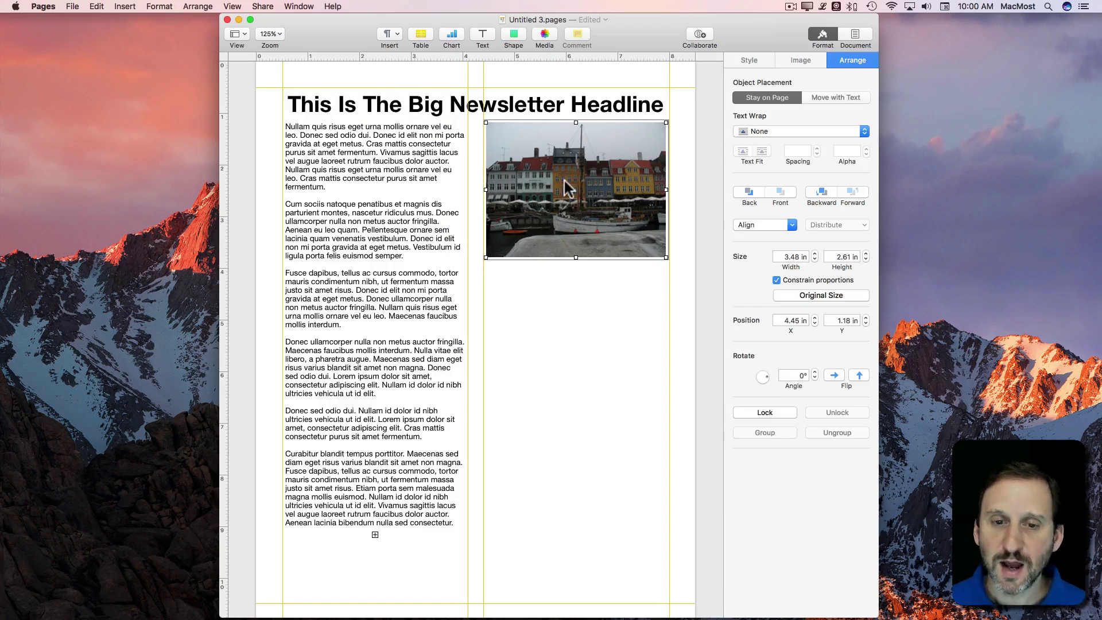
click(482, 35)
drag(499, 310, 581, 300)
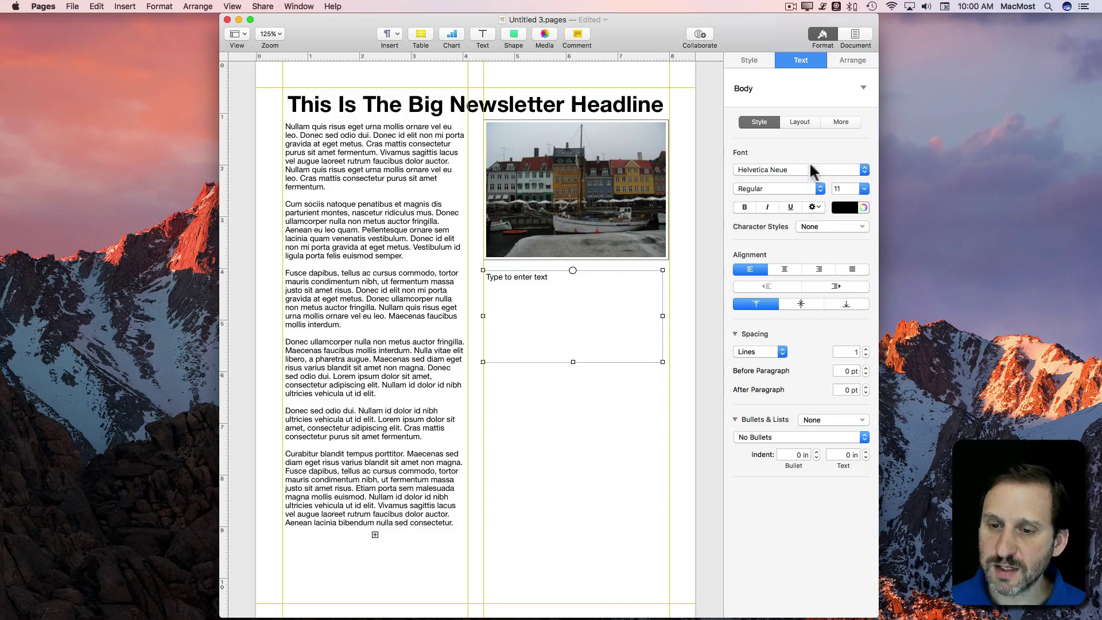
click(852, 60)
click(795, 133)
click(780, 175)
drag(661, 362, 663, 287)
Enter 'PICTURE CAPTION -- BY X', apply the CAPTION style, and center it under the photo.
click(541, 280)
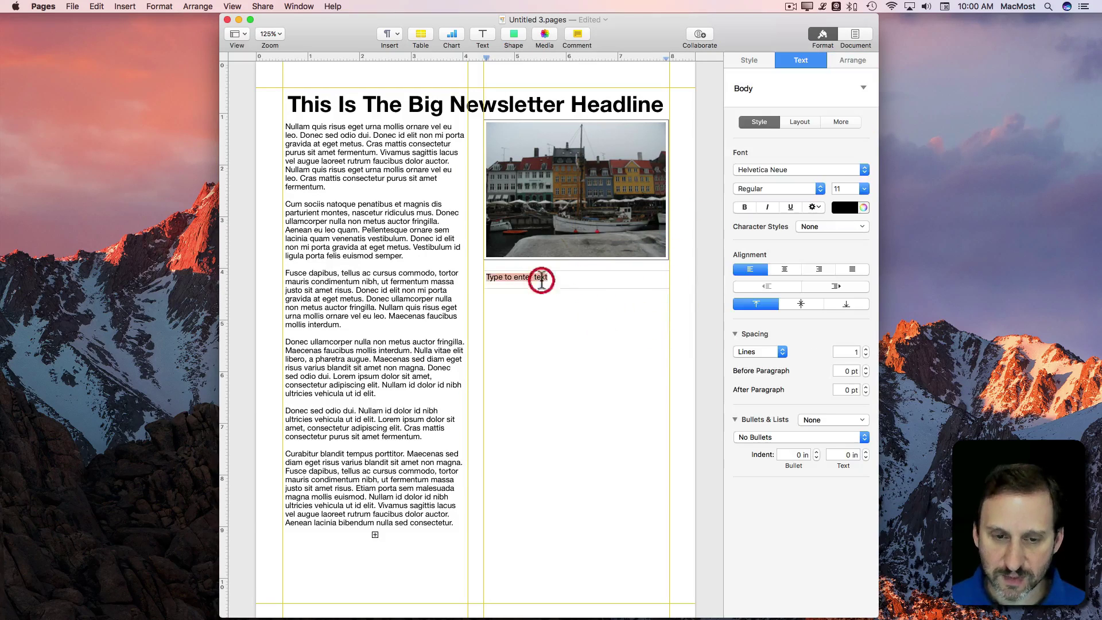
text(Picture Caption -- by X)
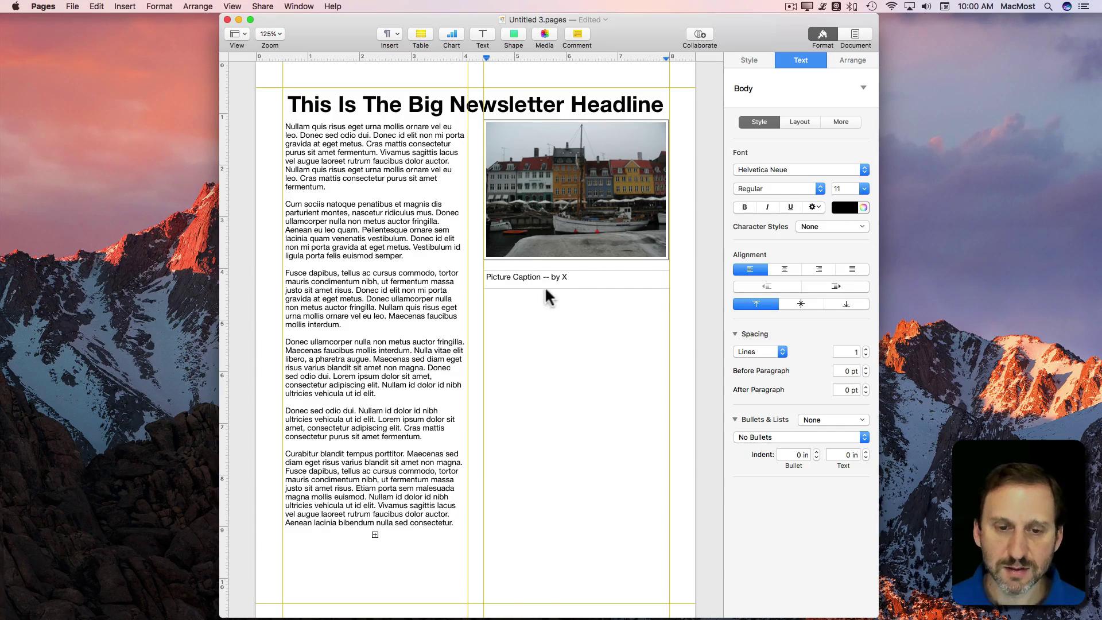
key(super+a)
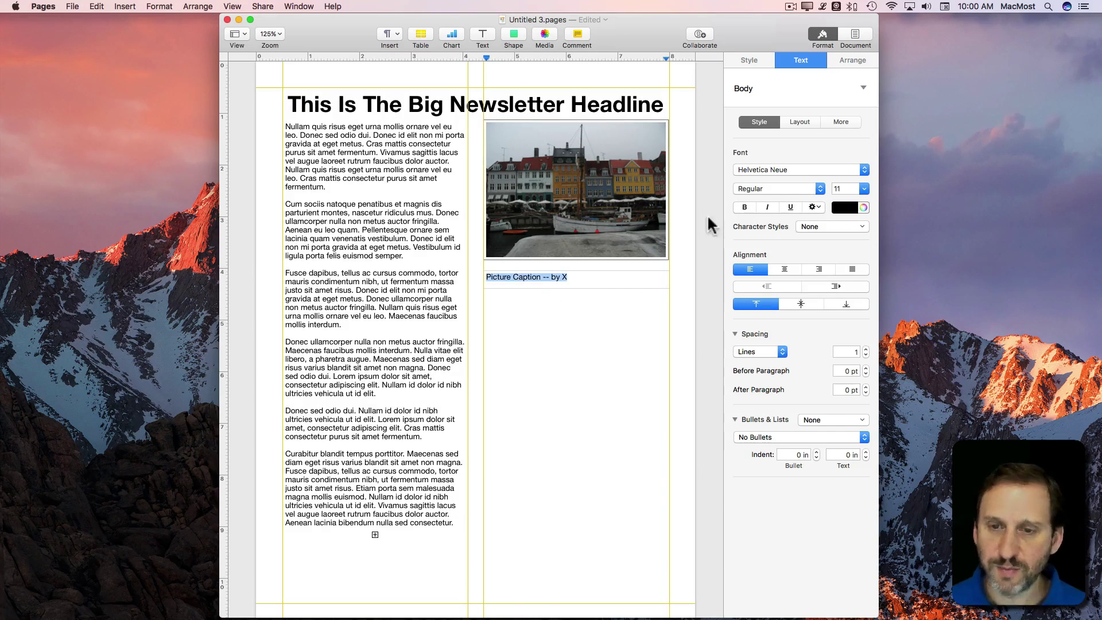
click(803, 98)
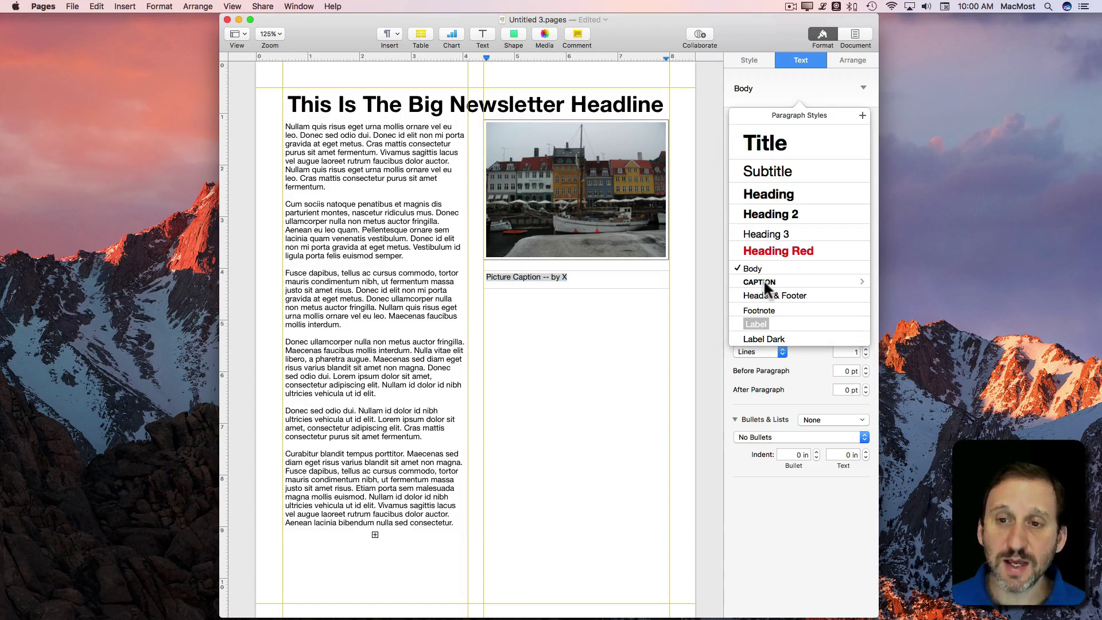
click(764, 282)
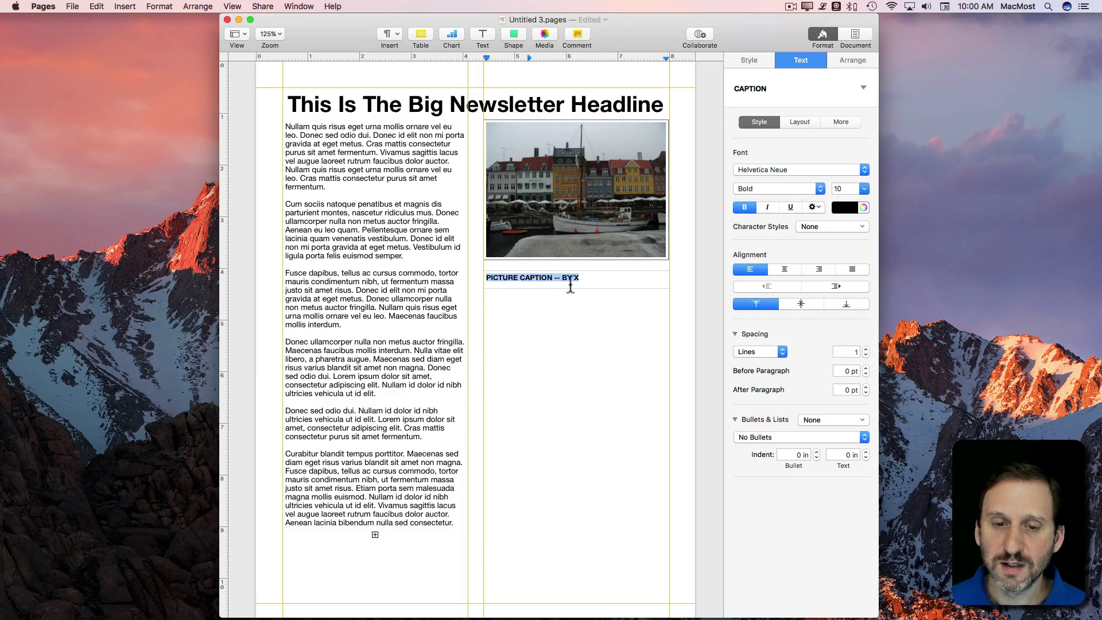
click(569, 309)
drag(549, 278, 576, 274)
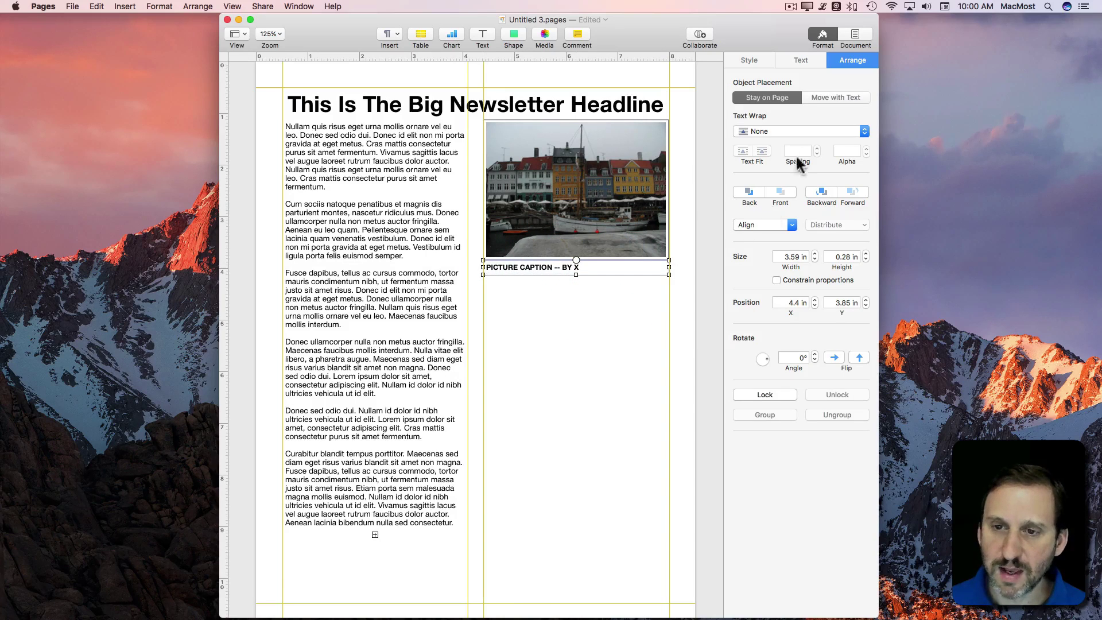
click(800, 61)
click(772, 266)
click(594, 308)
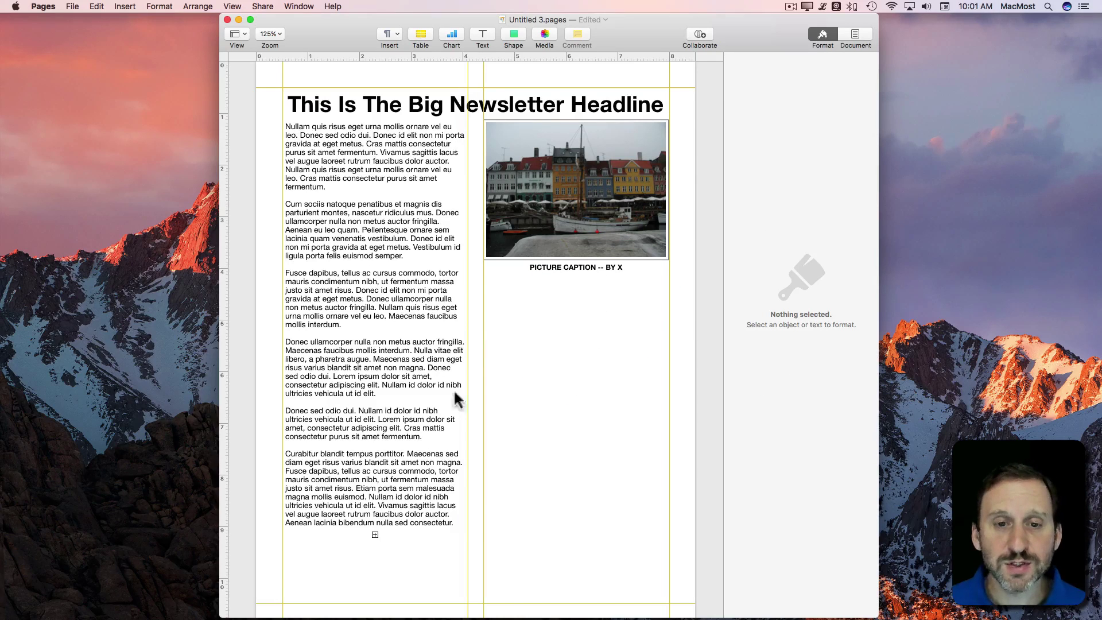
Insert a text box below the caption with text wrap set to None.
click(482, 35)
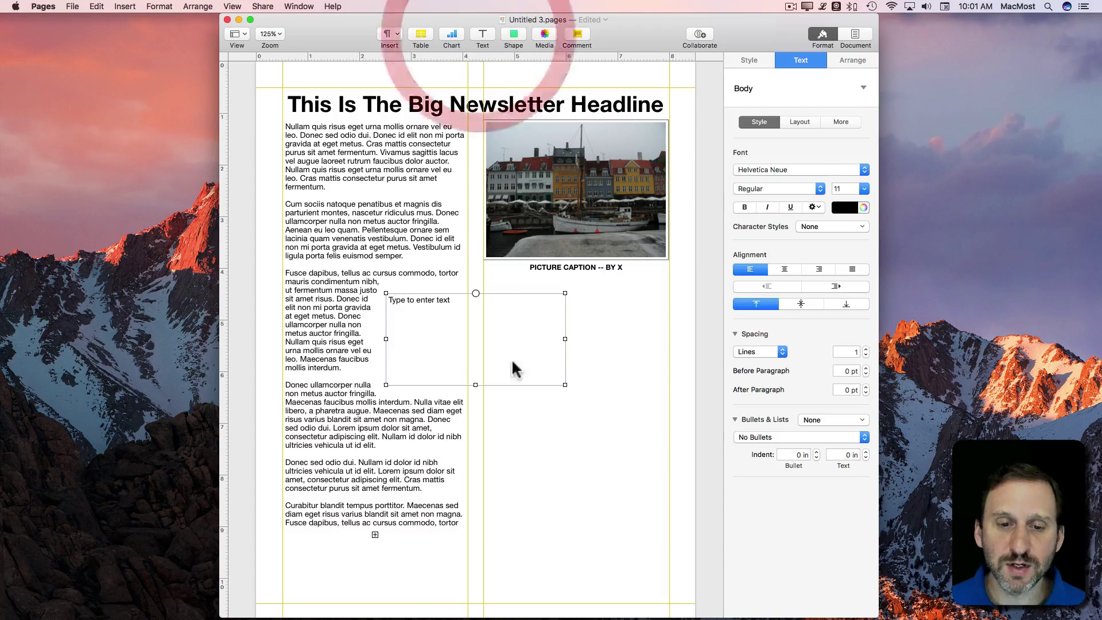
drag(511, 369, 592, 325)
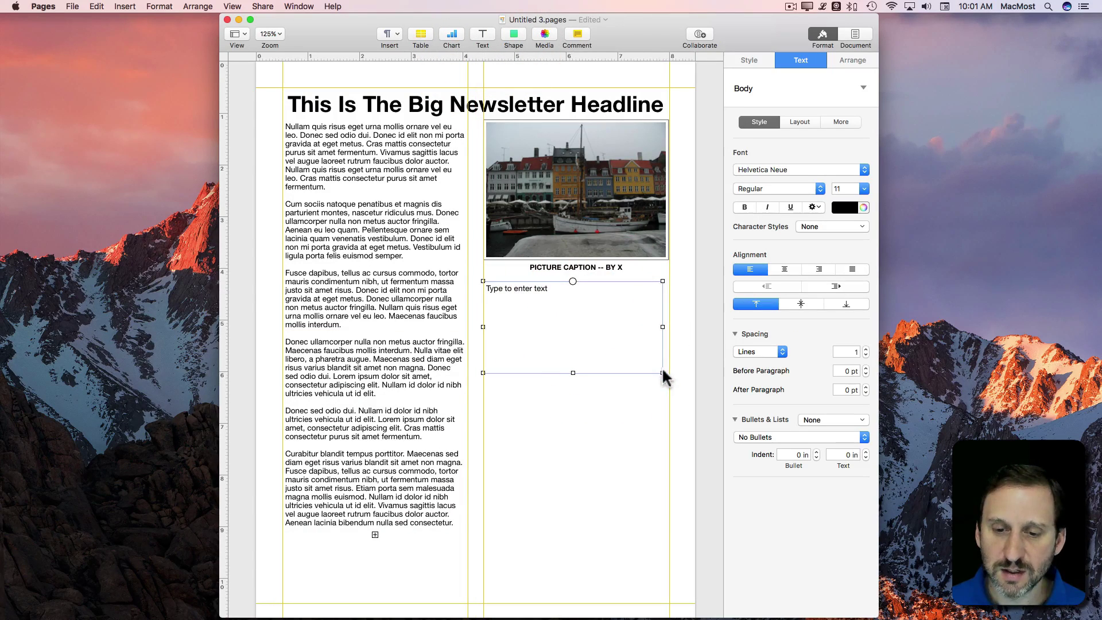
drag(662, 372, 669, 409)
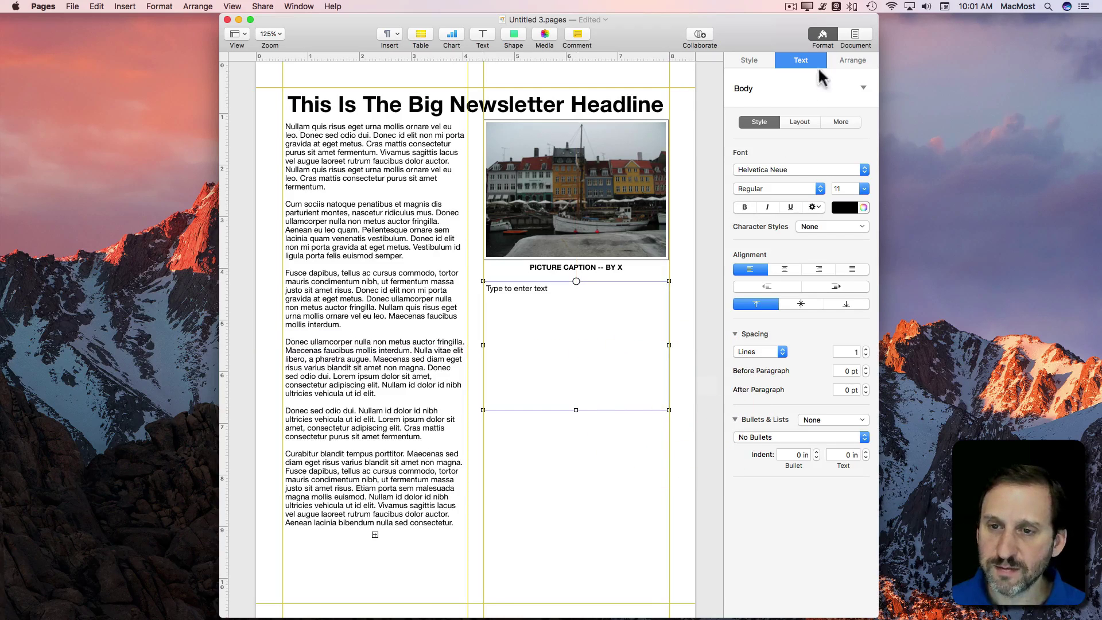
click(854, 60)
click(770, 131)
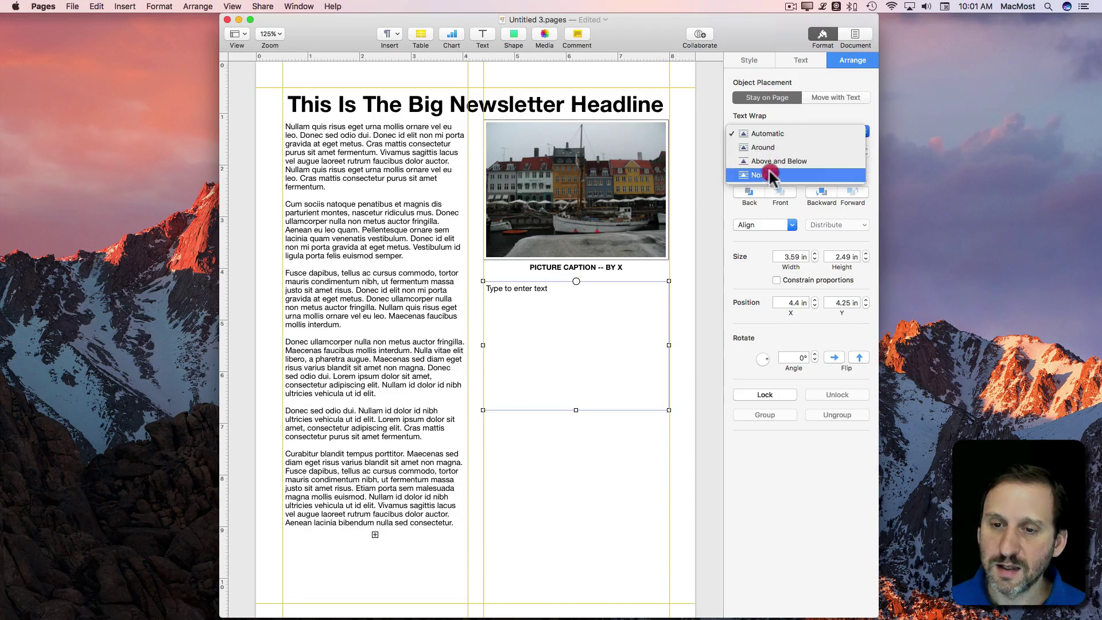
click(767, 174)
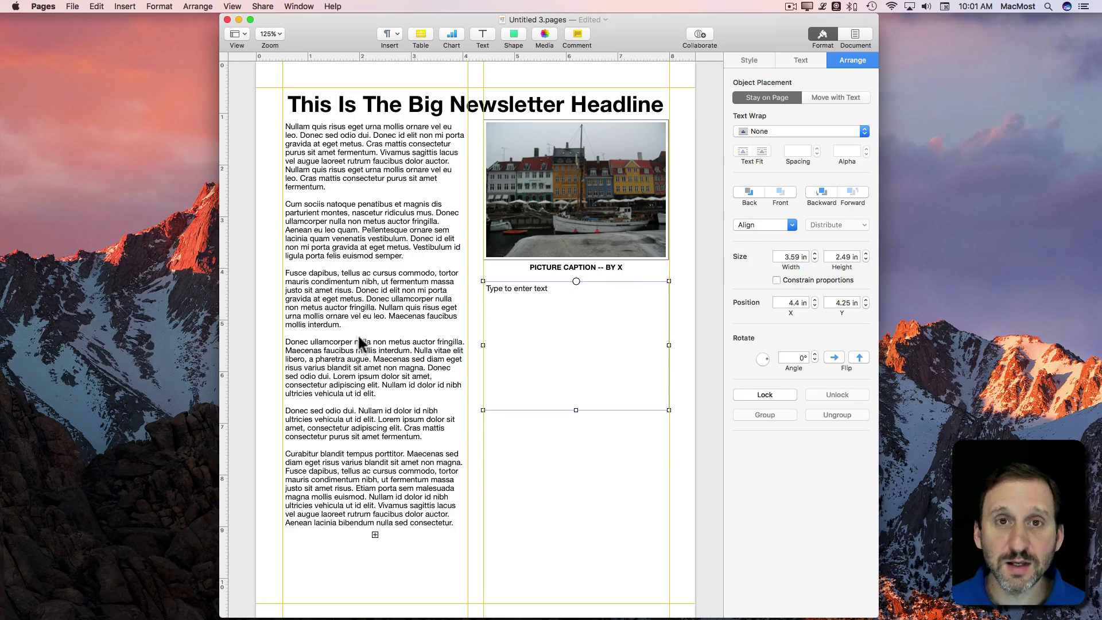
Thread the left column's text into the new box and shorten the left box to 5.45 in.
click(422, 401)
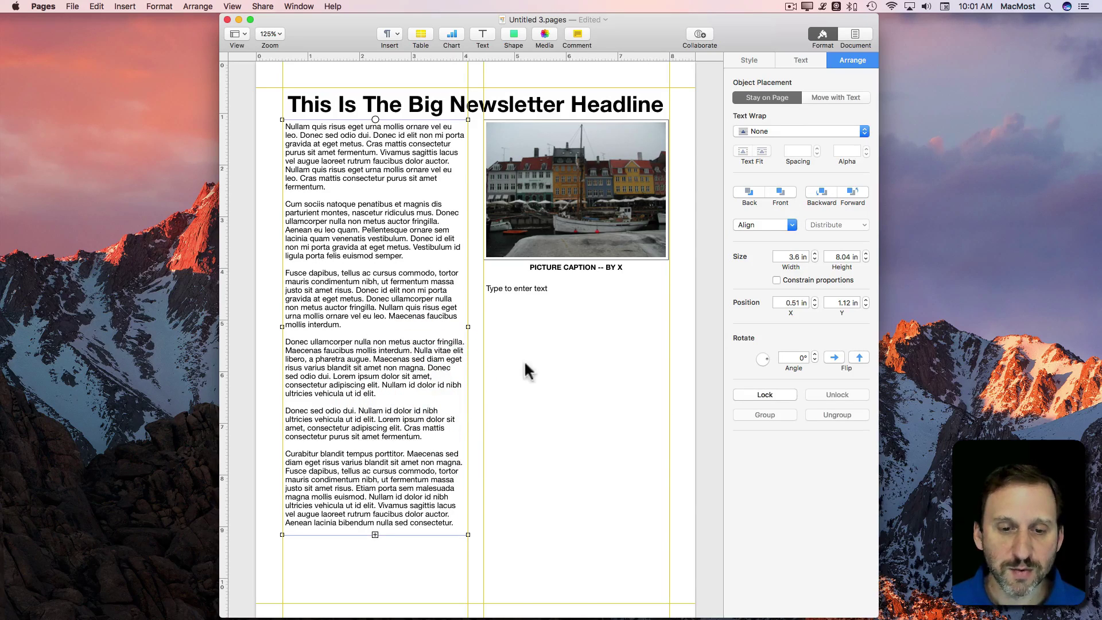
shift+click(559, 321)
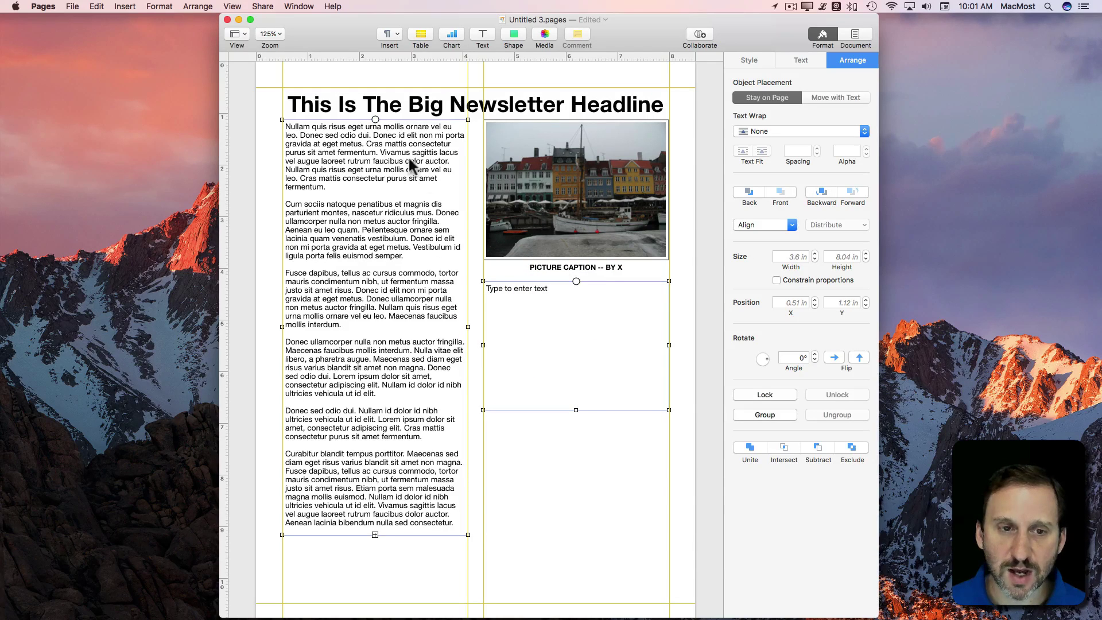
click(374, 119)
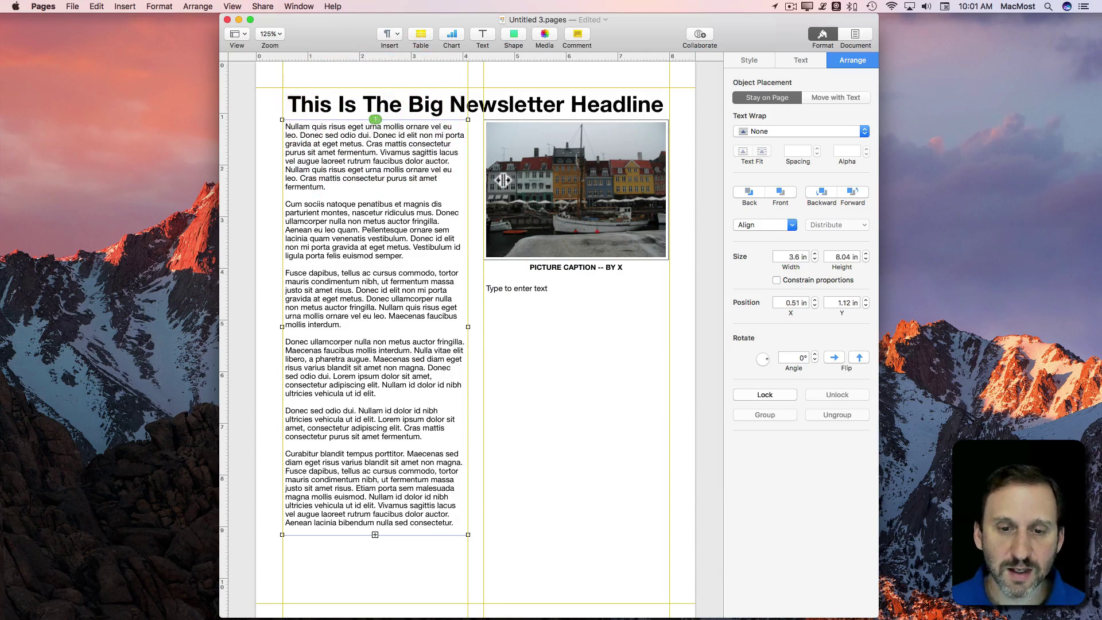
shift+click(546, 297)
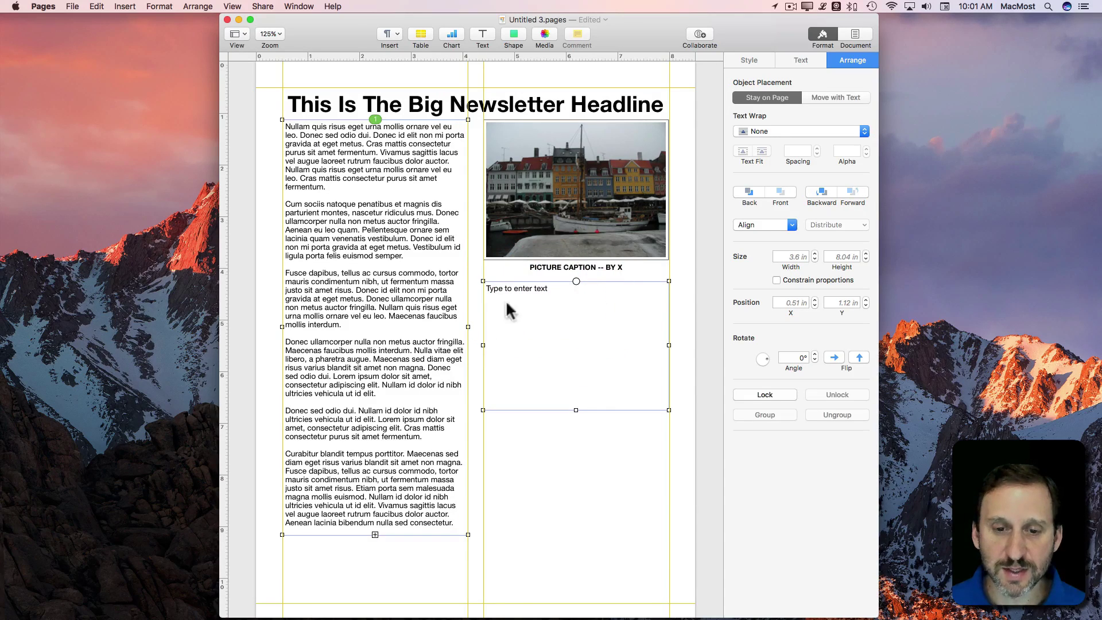
click(576, 280)
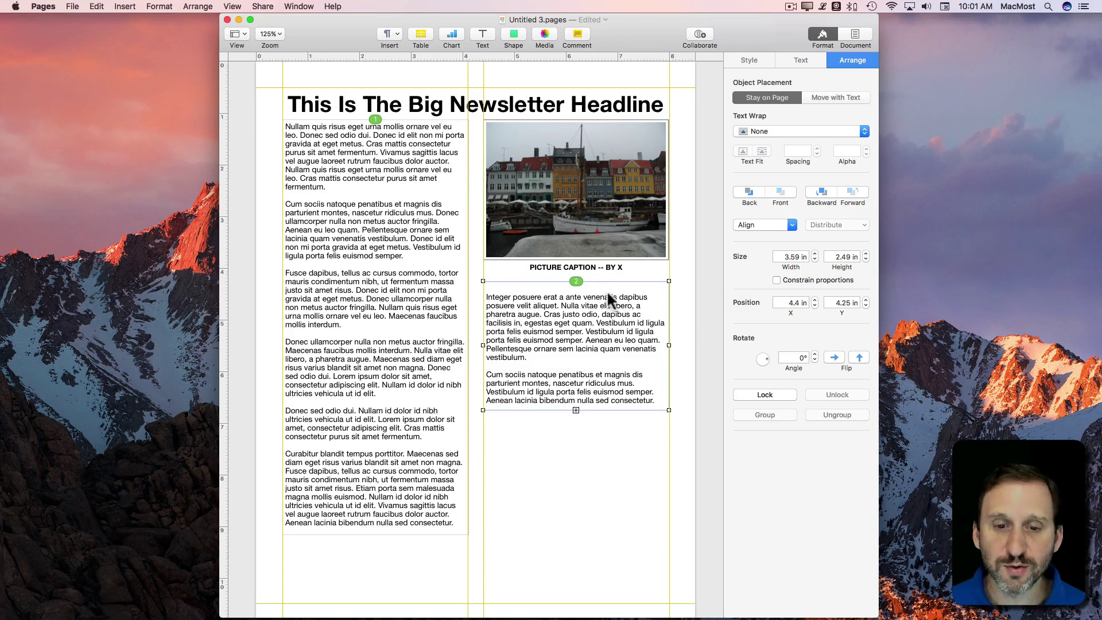
click(435, 469)
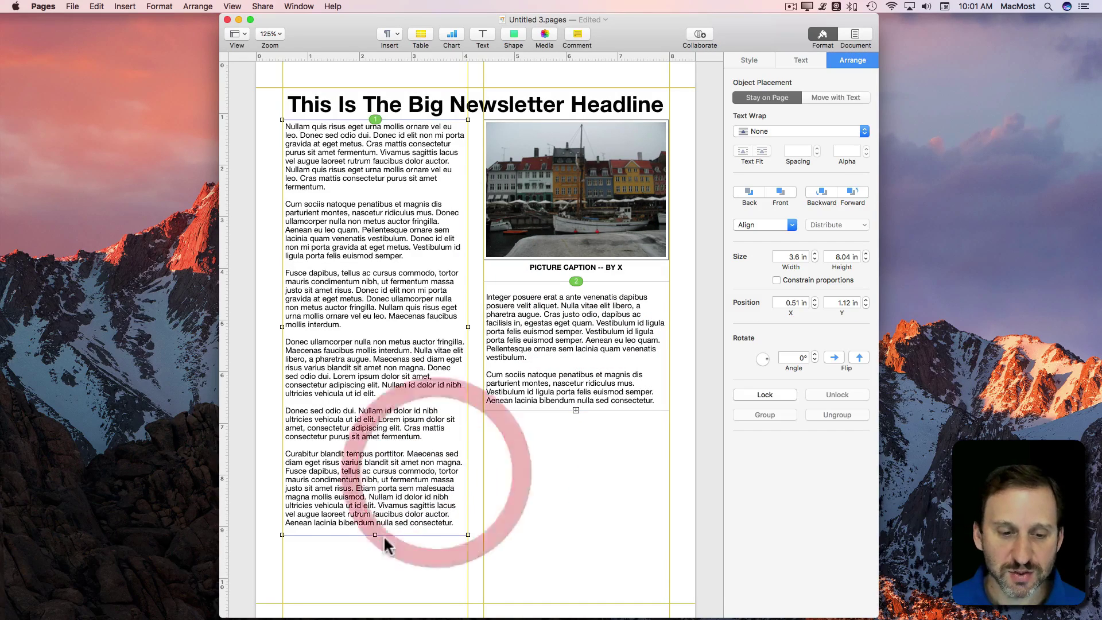
drag(373, 534, 377, 397)
click(578, 415)
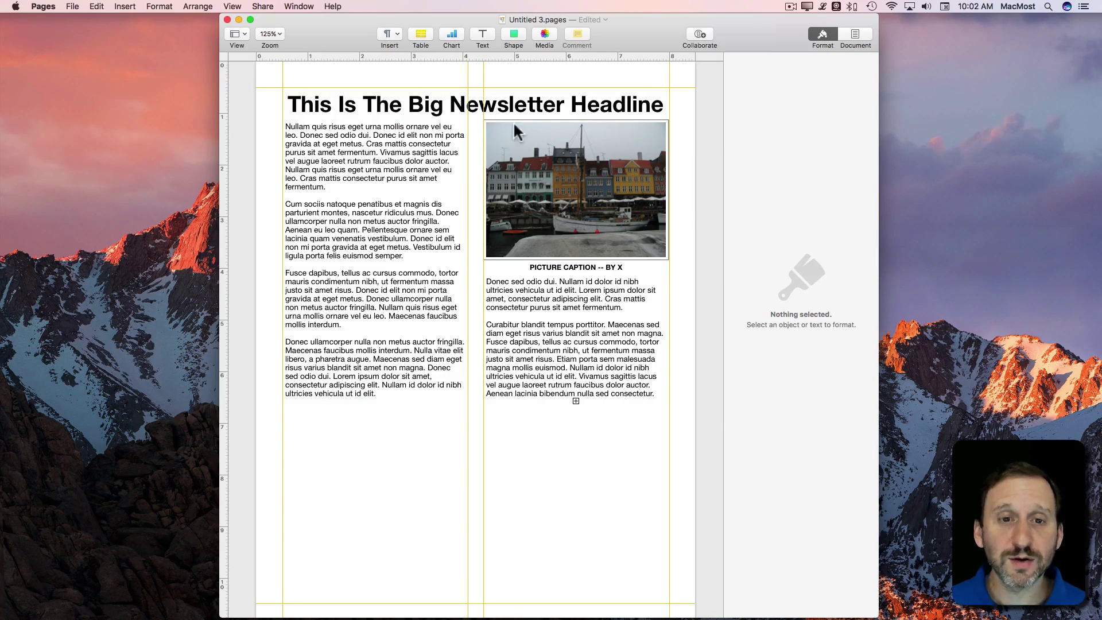
Copy the headline below the columns and change 'Big' to 'Smaller Bottom'.
click(370, 104)
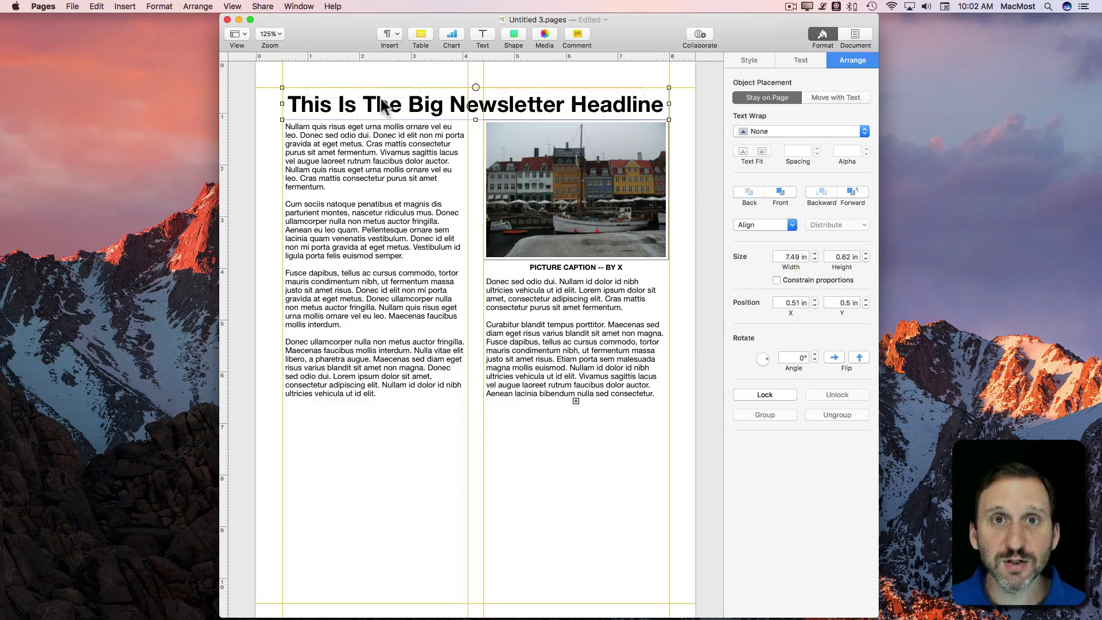
drag(398, 106, 398, 431)
double_click(425, 430)
text(Smaller Boo)
key(BackSpace)
key(shift+super+Right)
text(ttom)
Shrink the lower headline to 23 pt and tighten its box height.
key(super+a)
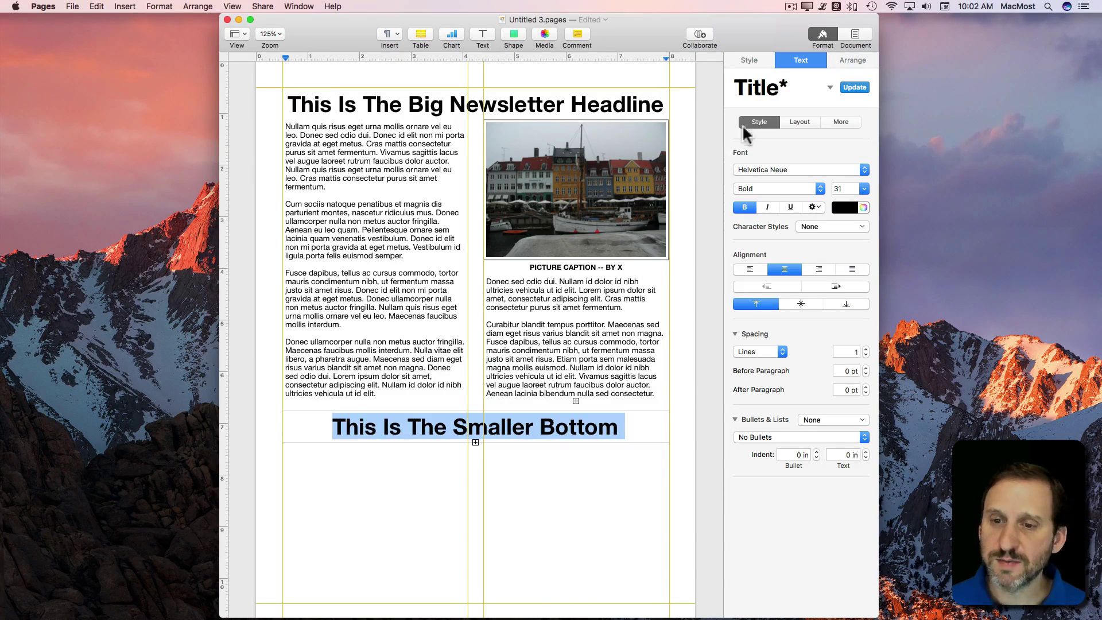
key(super+minus)
key(super+minus)
key(super+minus)
key(super+minus)
key(super+minus)
key(super+minus)
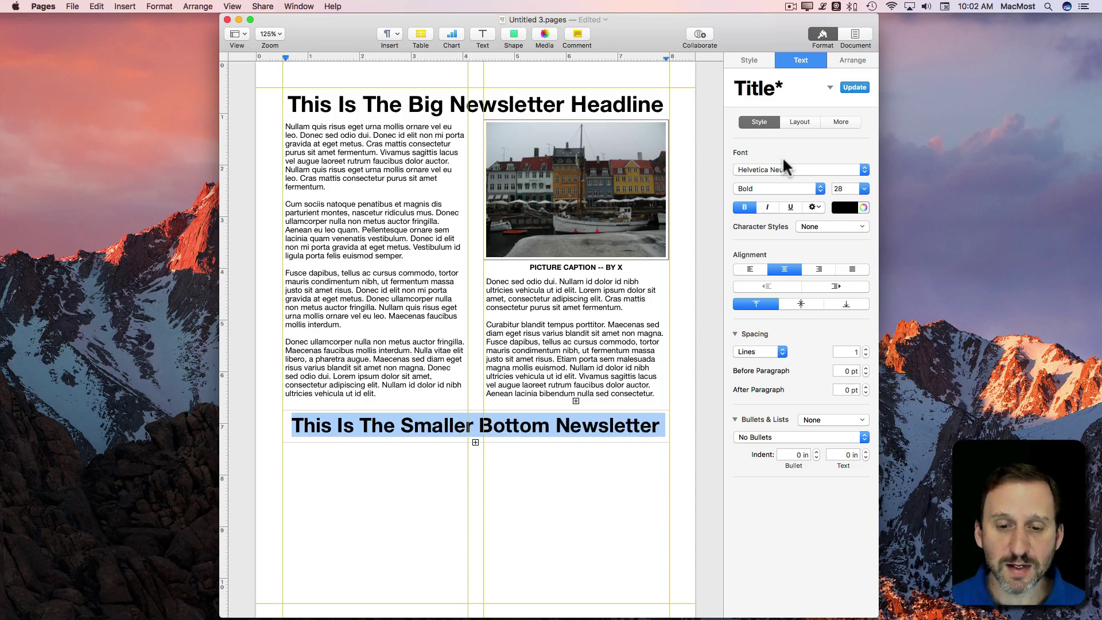
key(super+minus)
key(super+minus)
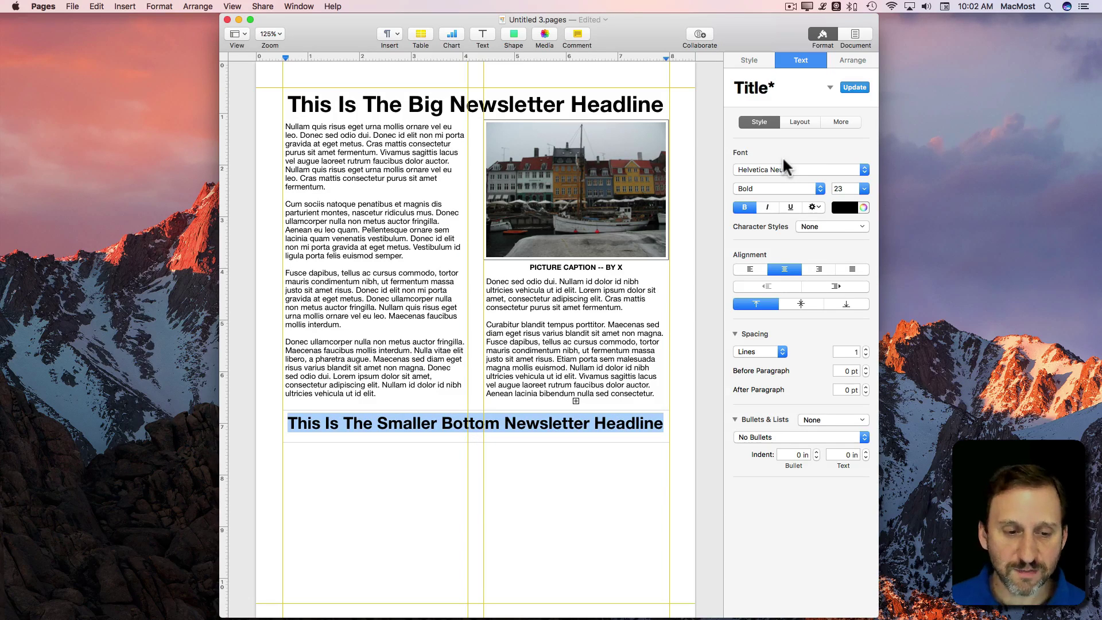
click(414, 479)
click(442, 431)
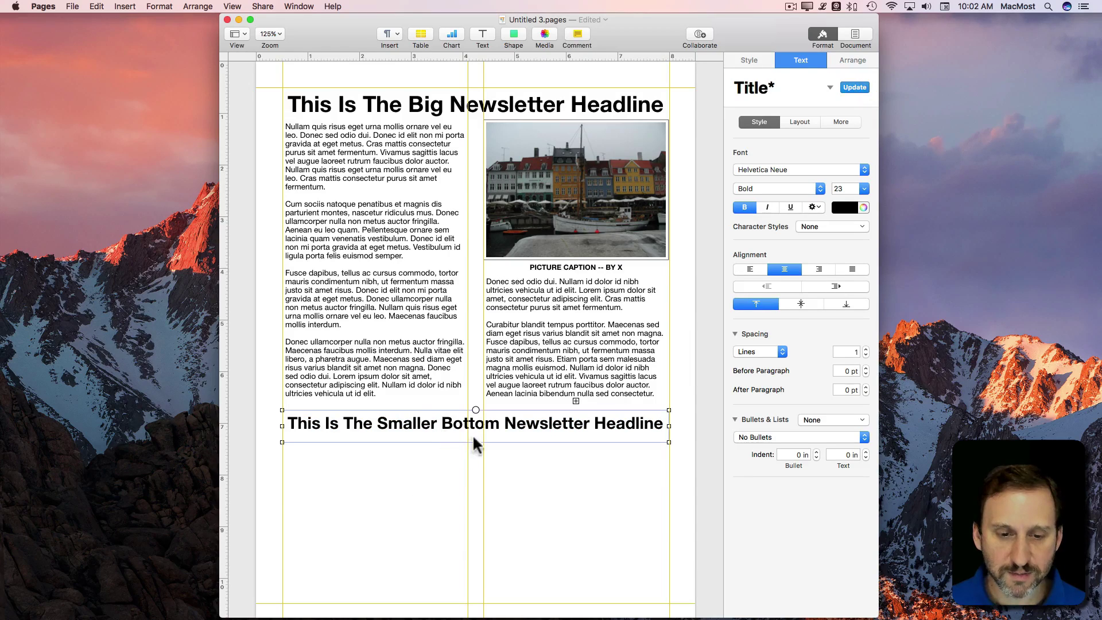
drag(474, 441, 475, 433)
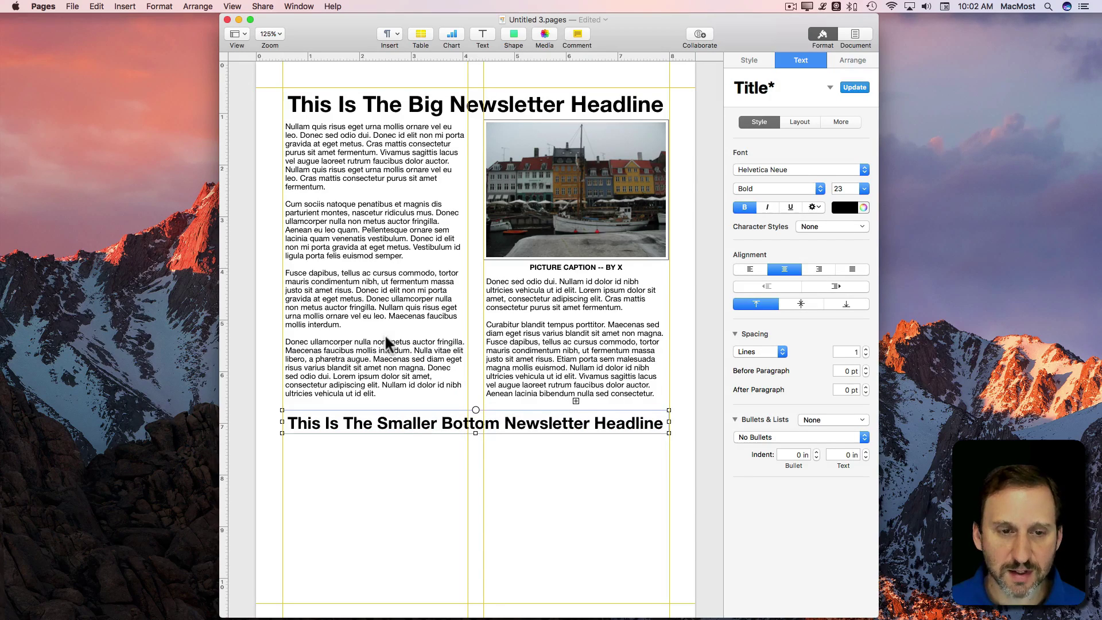
Add a text box filling the lower-left column under the smaller headline, with text wrap off.
click(482, 39)
drag(465, 383, 356, 463)
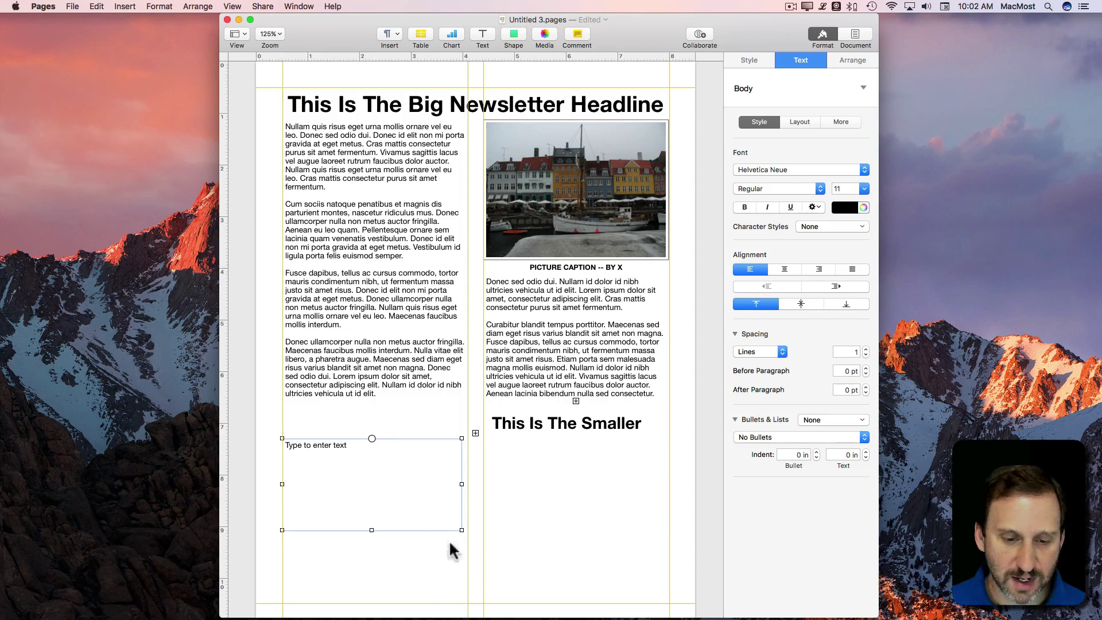
drag(462, 529, 468, 603)
click(853, 62)
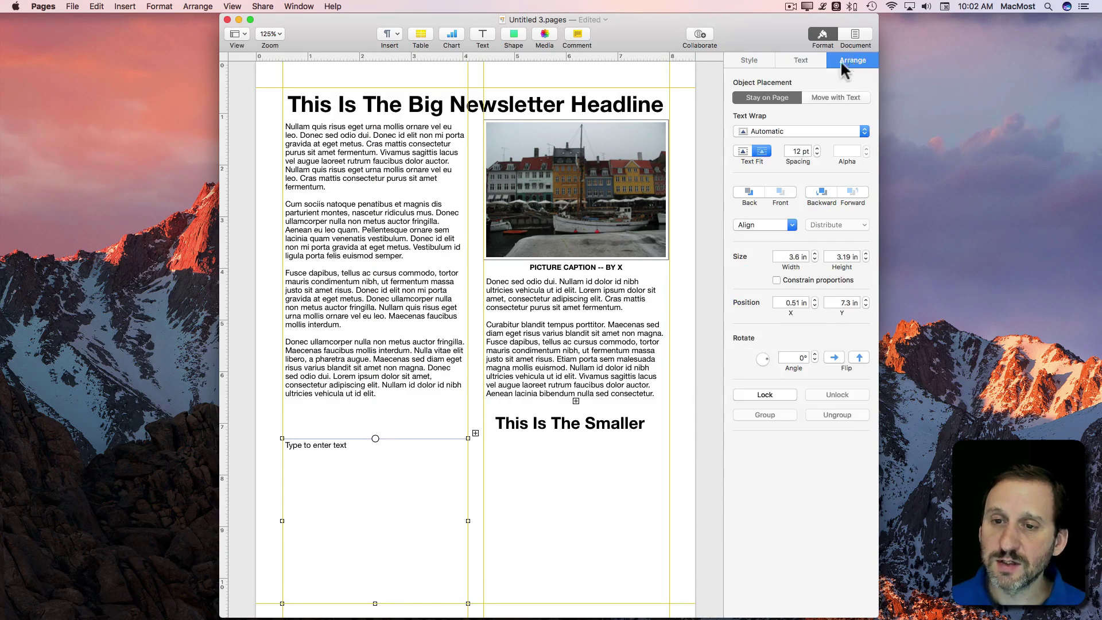
click(770, 131)
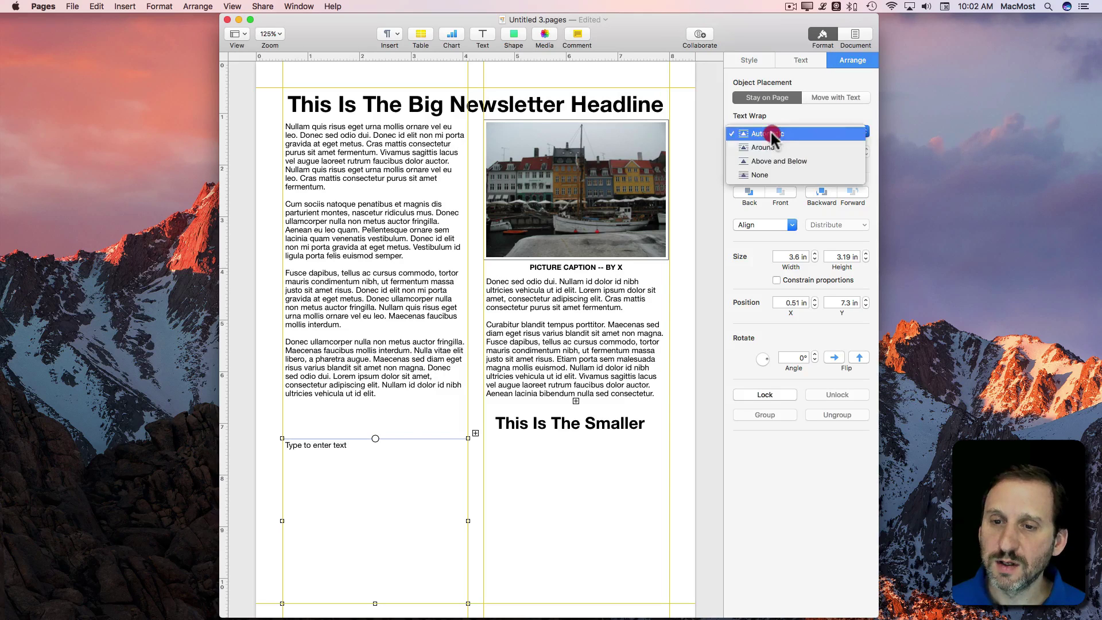
click(767, 171)
Fill the lower-left box with four paragraphs of filler text.
click(353, 456)
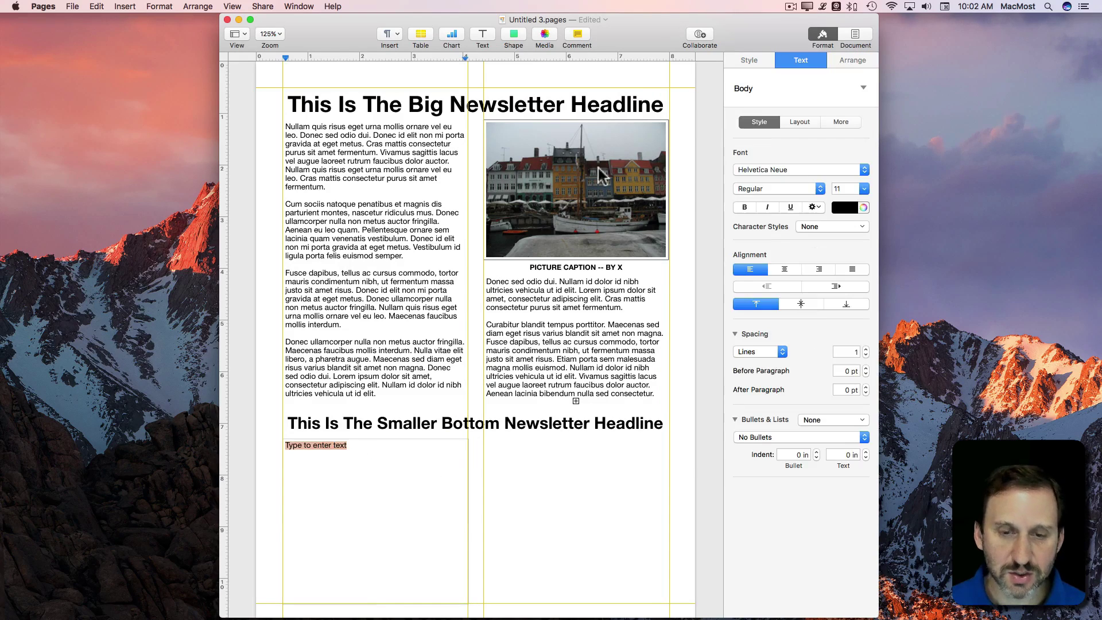
click(821, 6)
click(843, 126)
click(370, 474)
key(cmd+v)
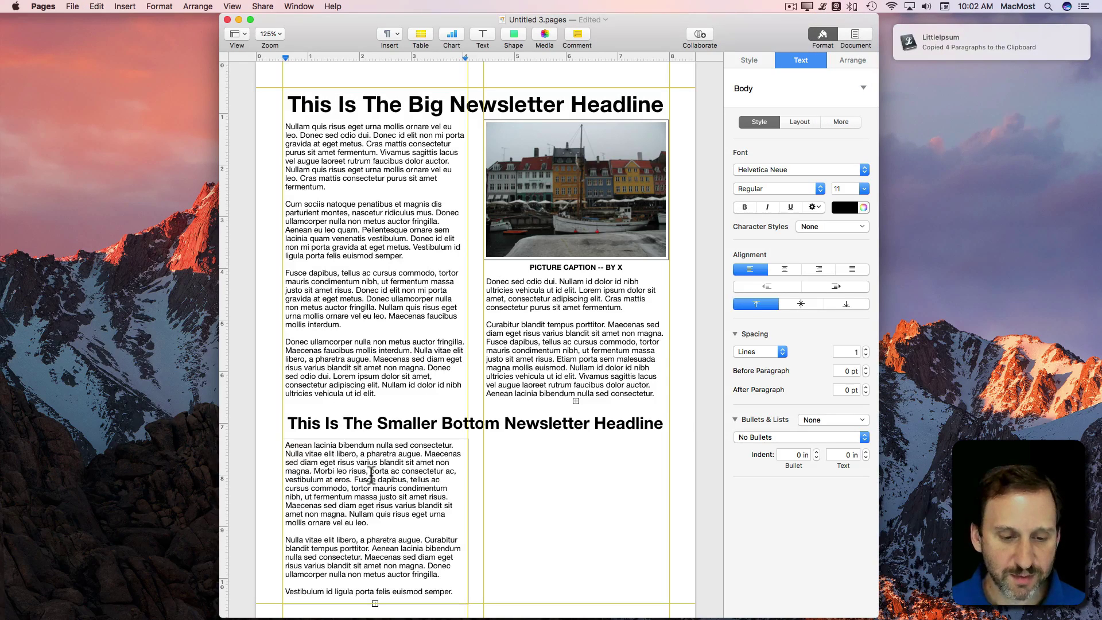
click(529, 470)
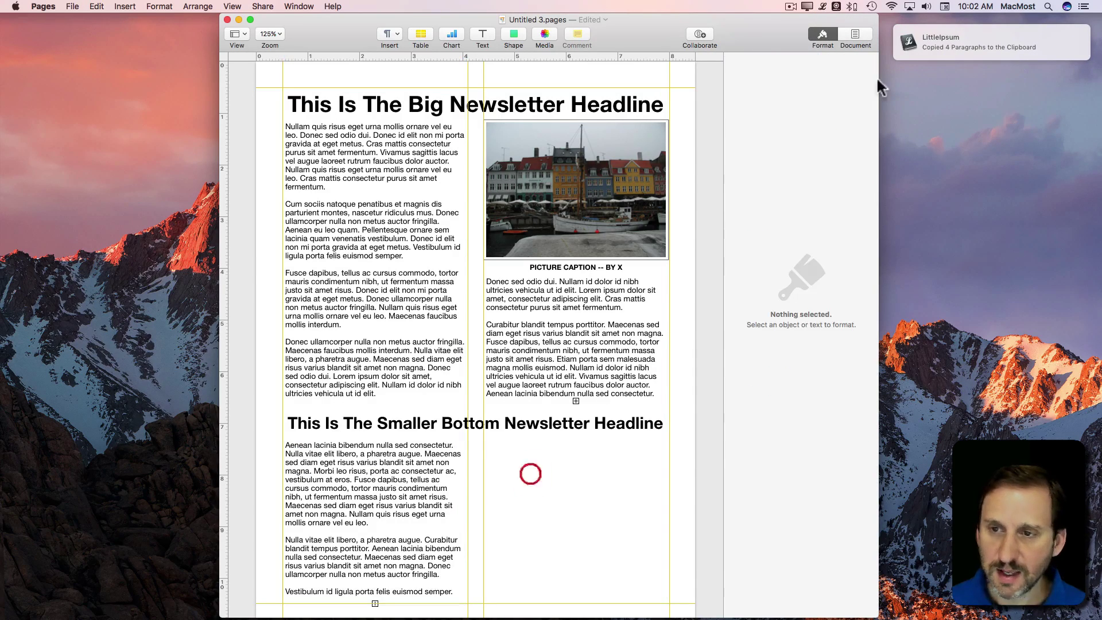
Duplicate the lower box into the right column and clear its text.
click(361, 502)
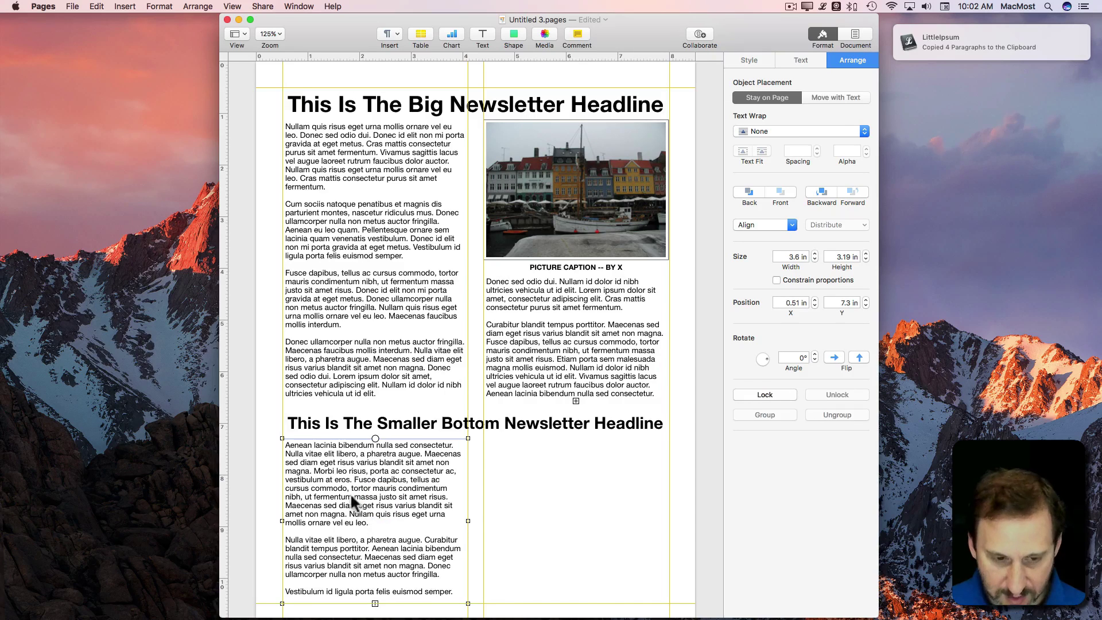
drag(350, 497, 548, 493)
double_click(548, 494)
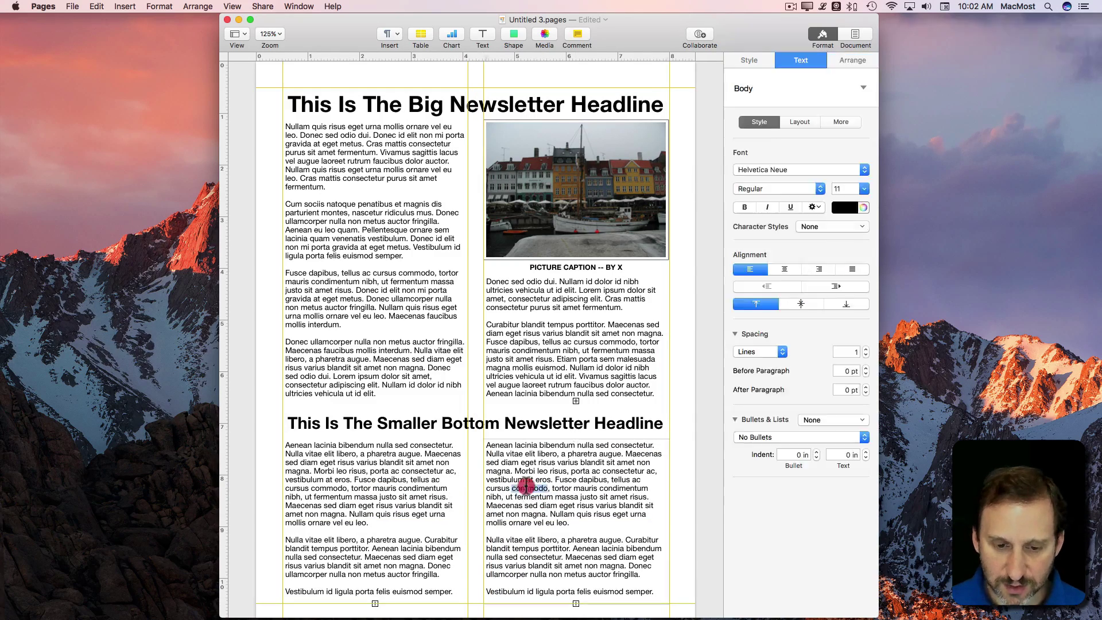
key(super+a)
key(BackSpace)
Link the empty right-column box to the left box so overflow text continues there.
click(373, 471)
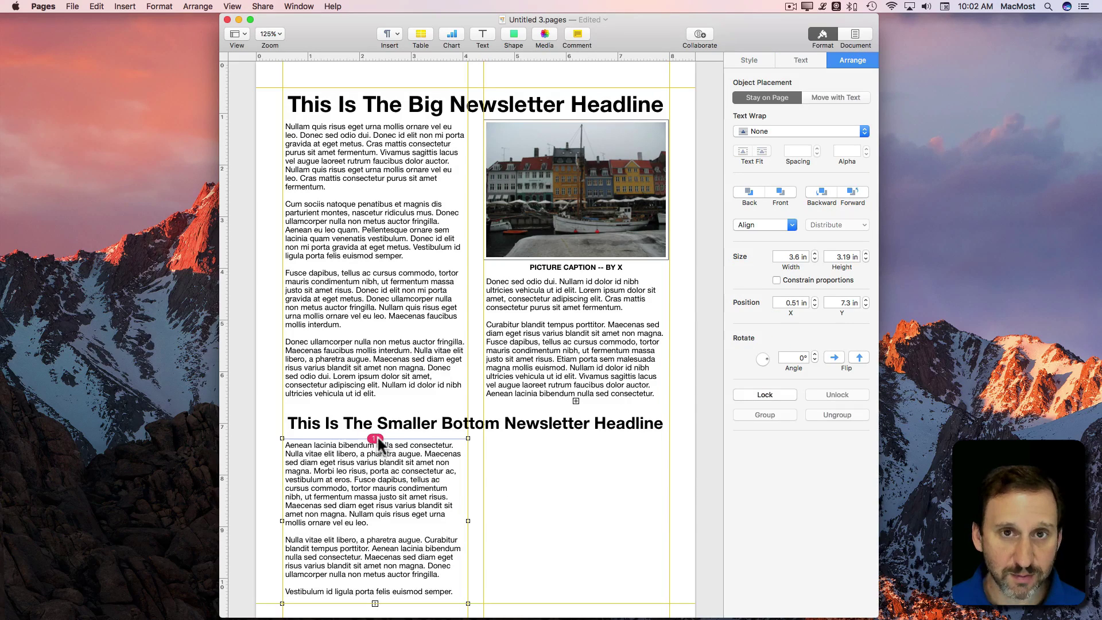
shift+click(565, 486)
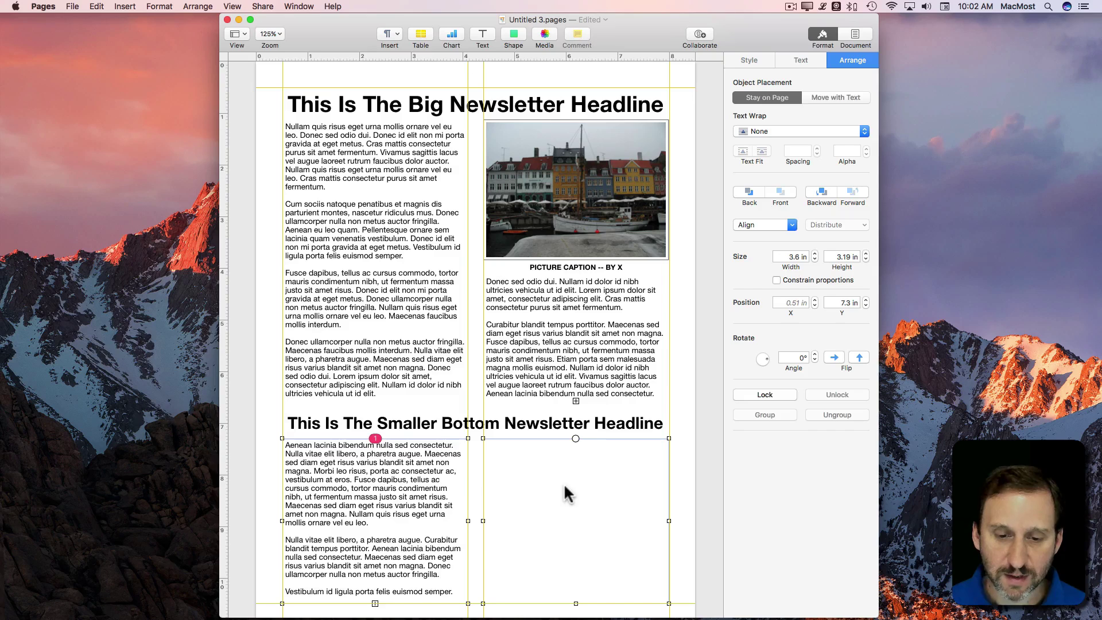
click(576, 438)
Place the cottage photo, resized to 2.25 in wide, between the bottom story's two columns.
click(678, 248)
drag(396, 429, 474, 503)
drag(642, 354, 424, 517)
drag(372, 570, 474, 512)
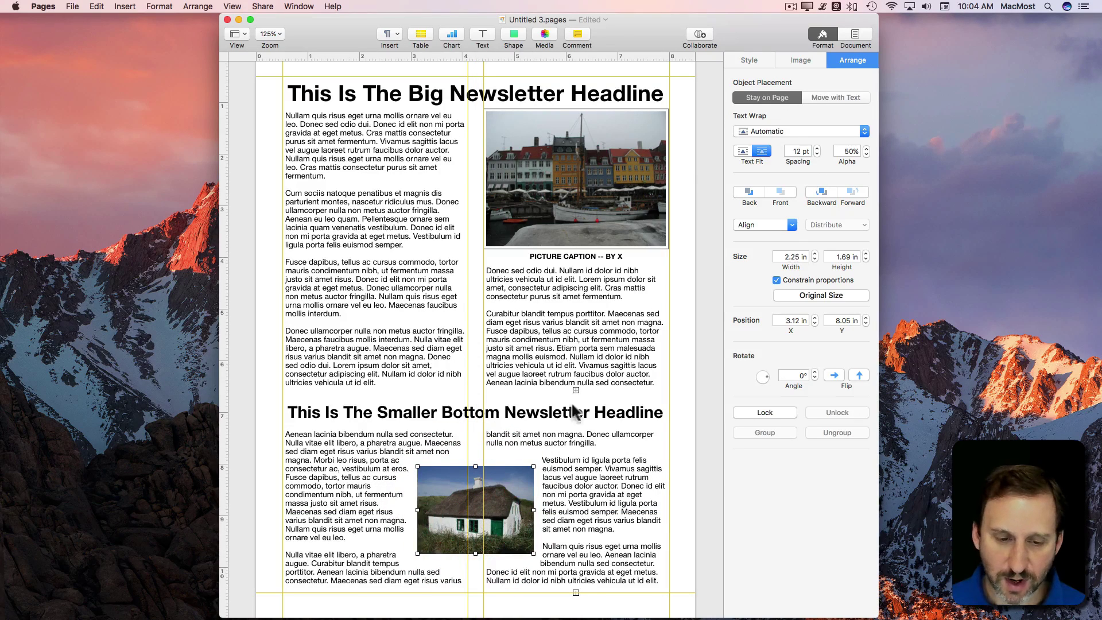
click(606, 552)
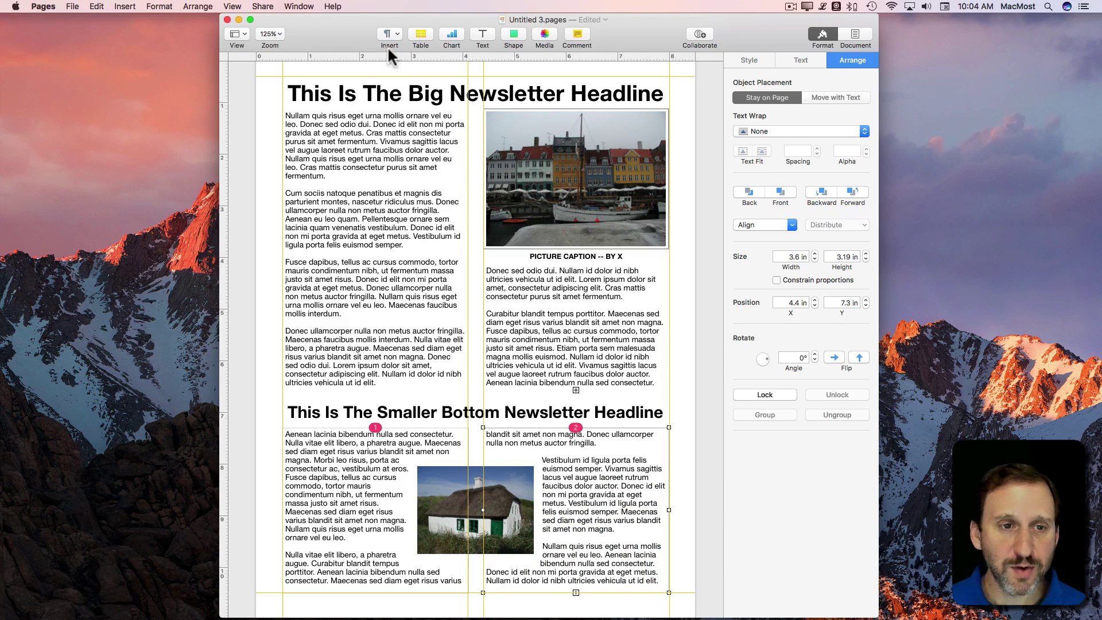
Show page thumbnails in the sidebar.
click(239, 35)
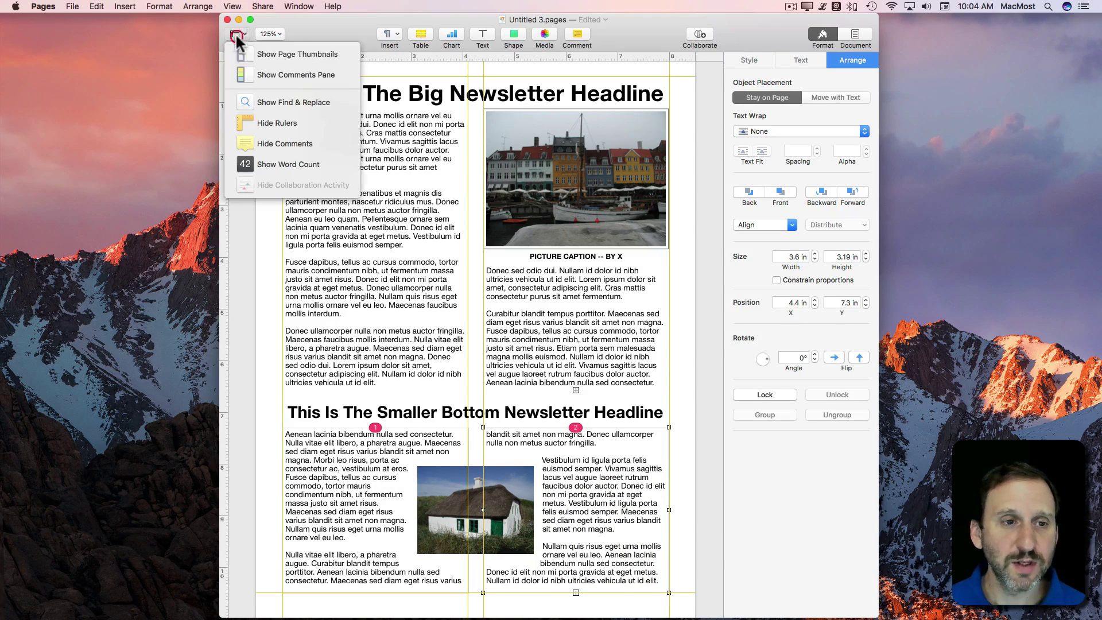
click(249, 51)
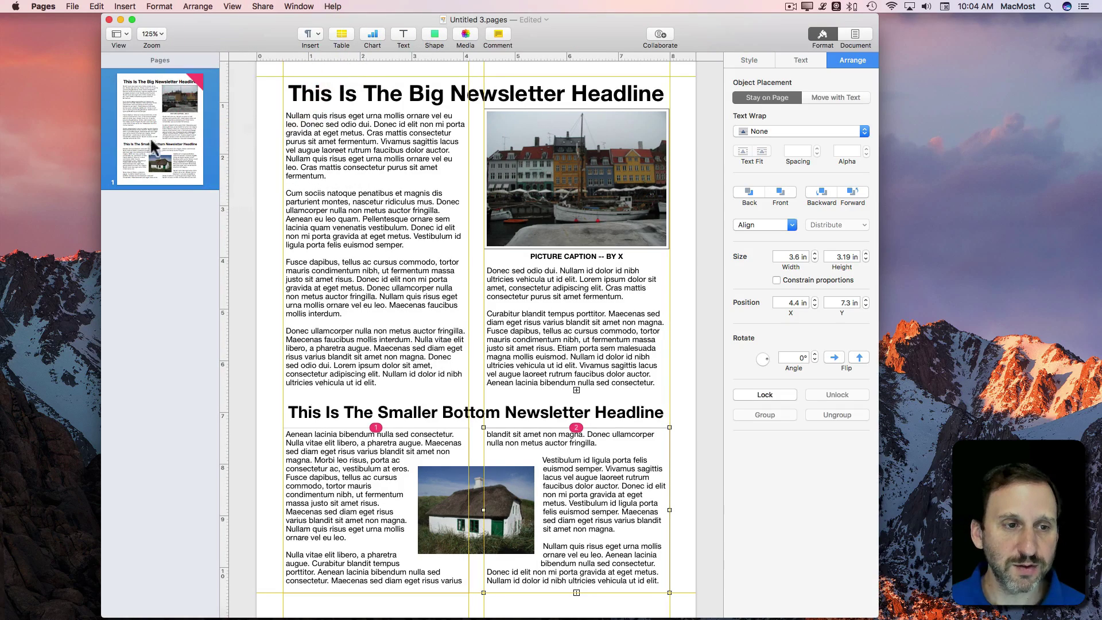
click(124, 6)
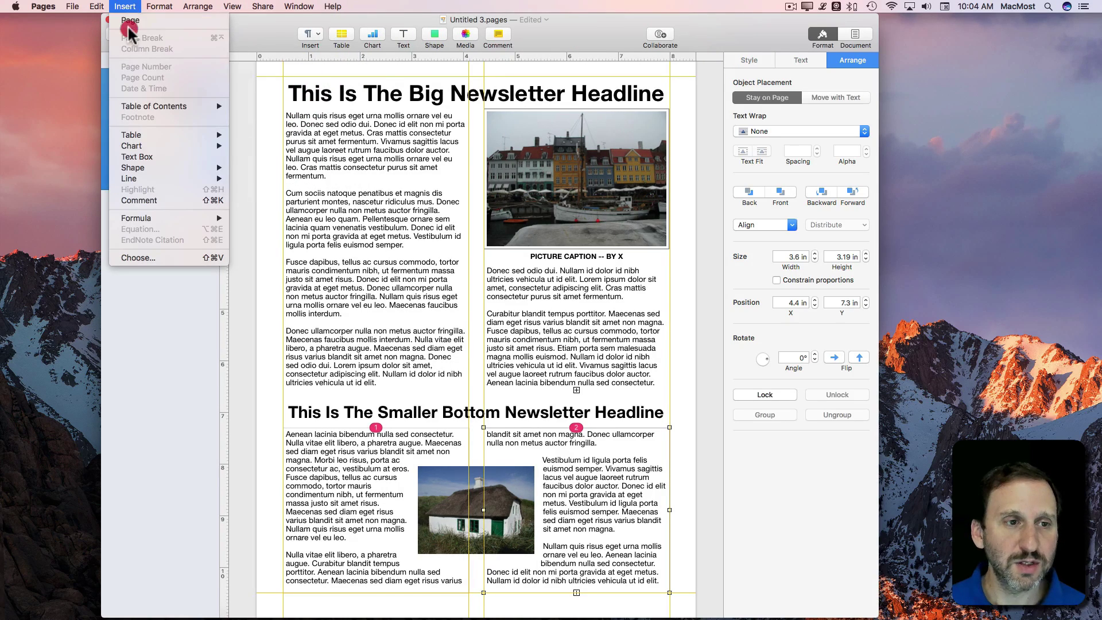
Add a blank second page and place a vertical alignment guide on it.
click(128, 19)
click(160, 104)
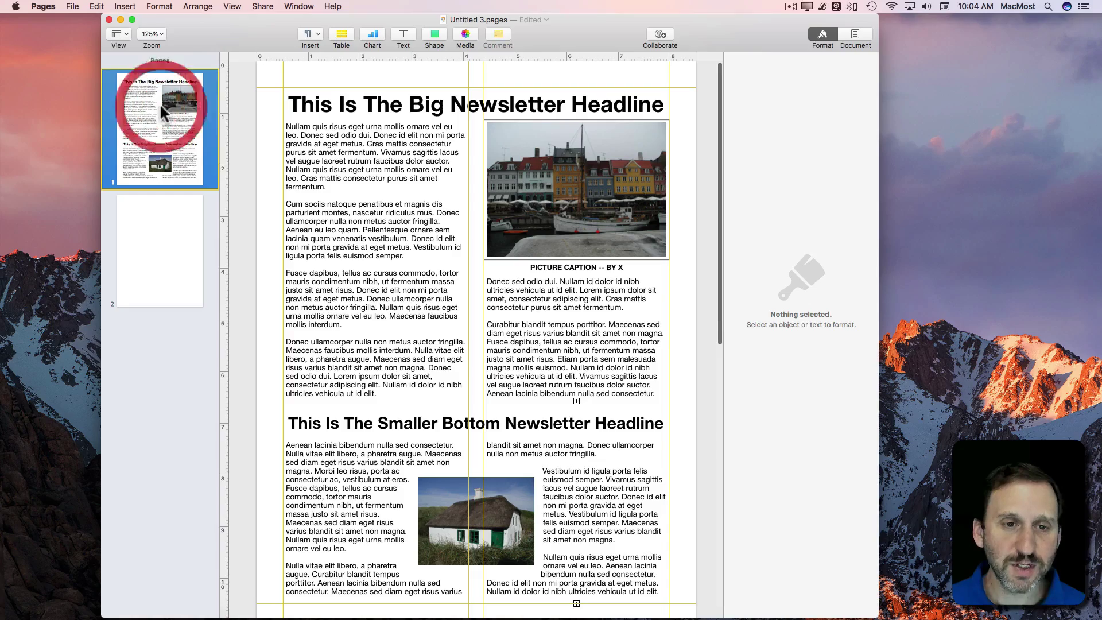
click(163, 239)
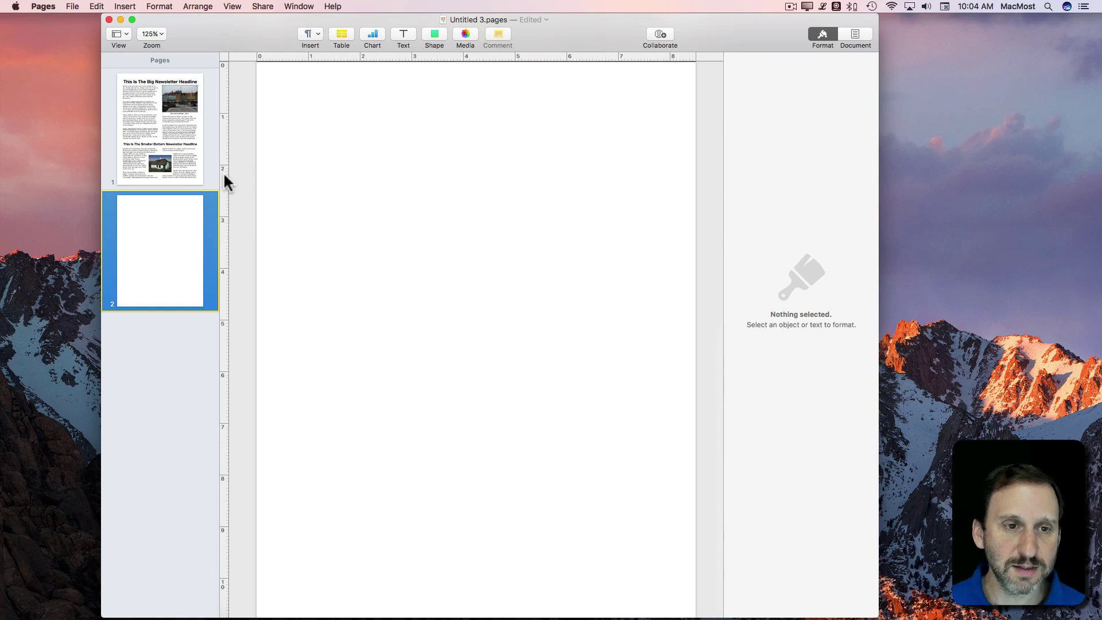
drag(224, 173, 266, 177)
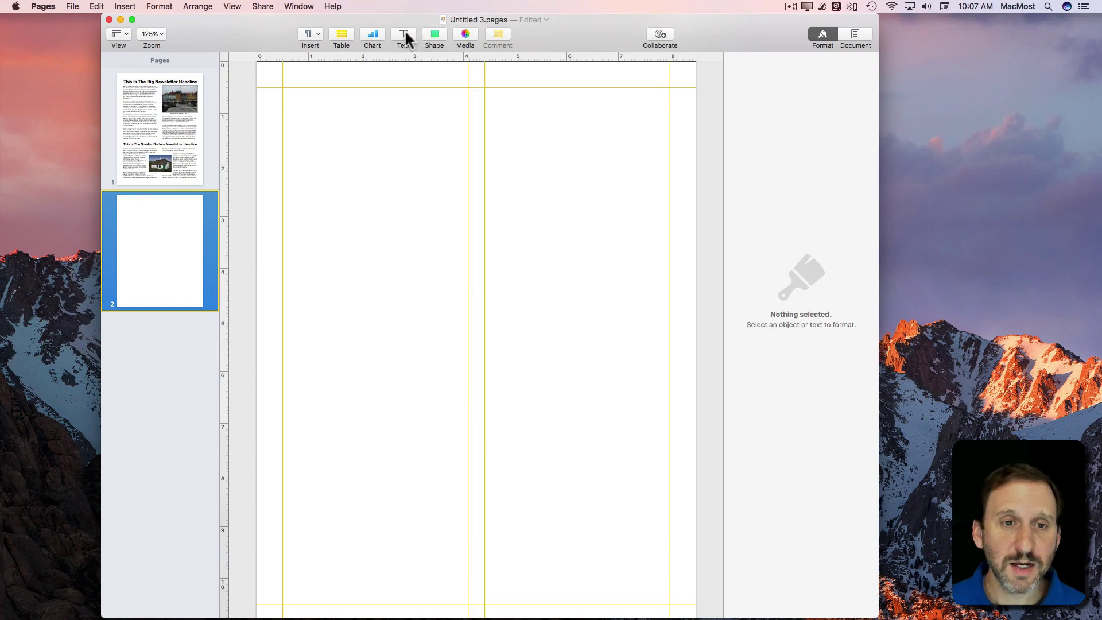
Add a text box filling page 2's left column, with text wrap set to None.
click(403, 39)
drag(455, 302, 332, 117)
drag(458, 204, 469, 602)
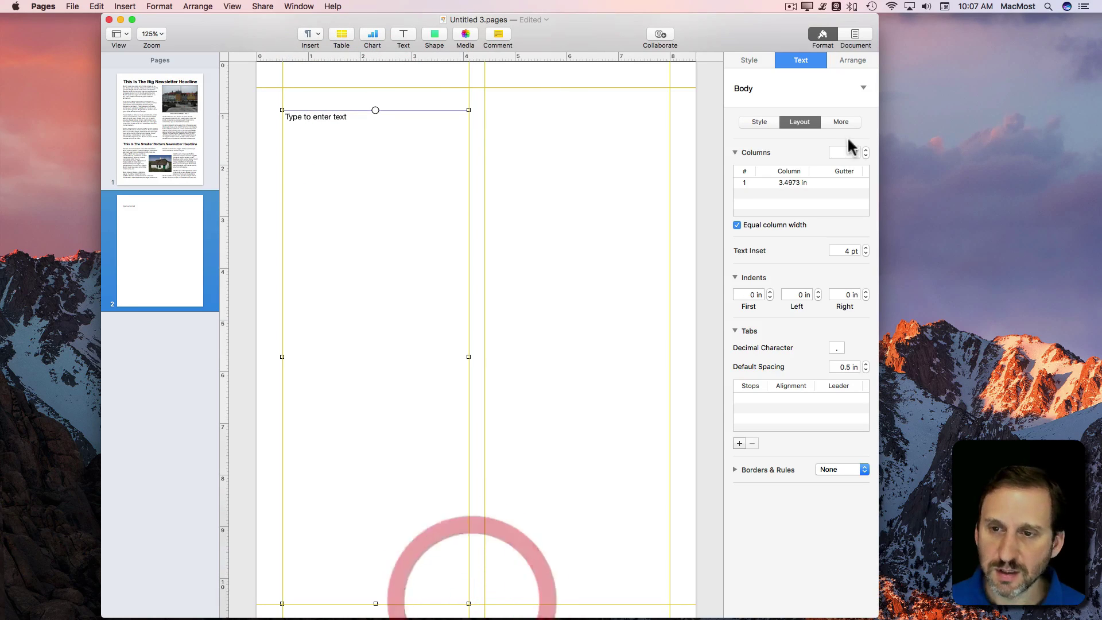
click(851, 60)
click(800, 132)
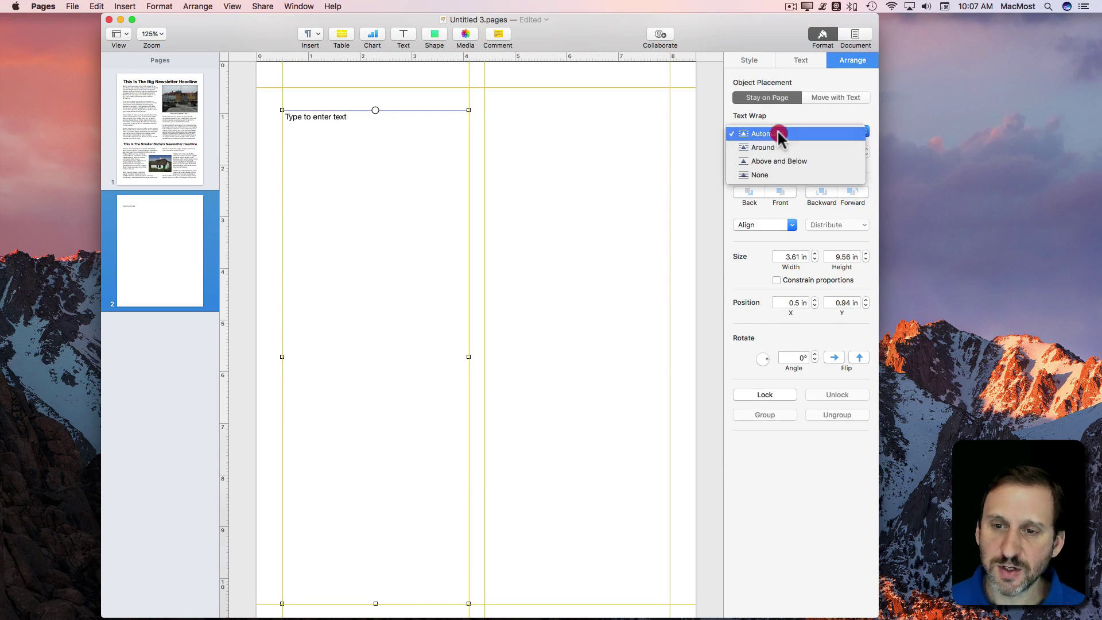
click(760, 174)
Link the page 2 box into the big headline's text thread.
scroll(543, 169, up, 10)
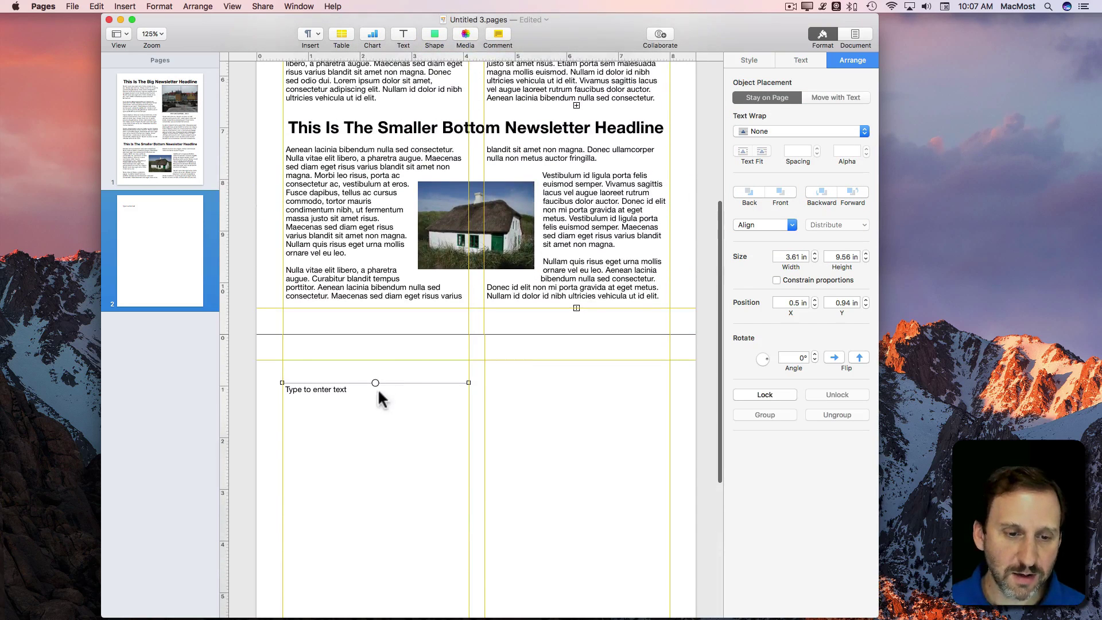
click(376, 383)
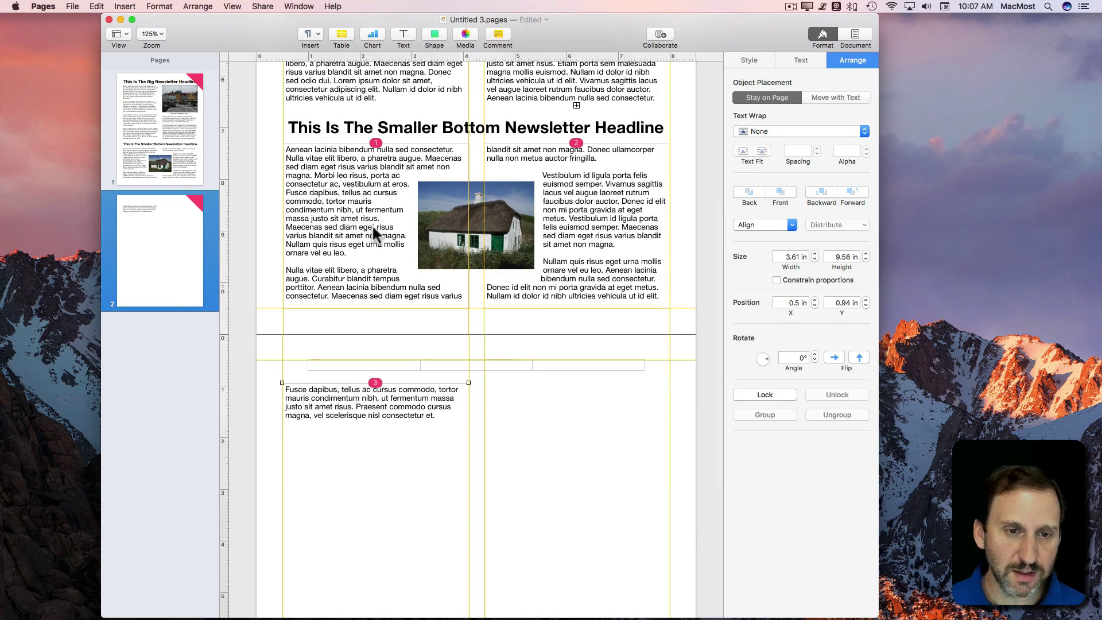
click(377, 381)
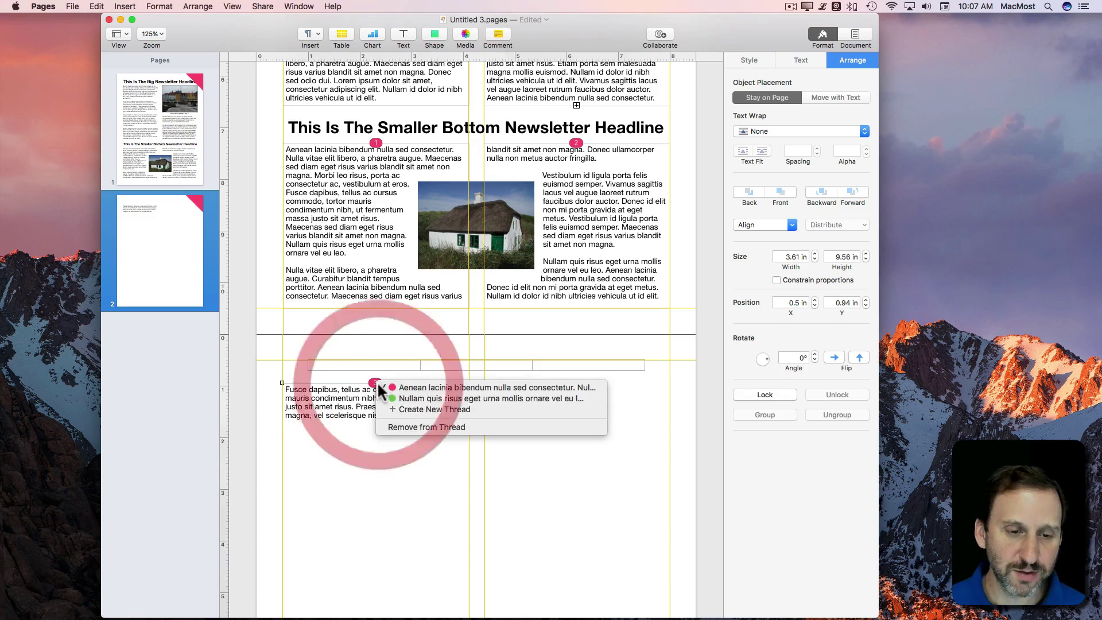
click(405, 398)
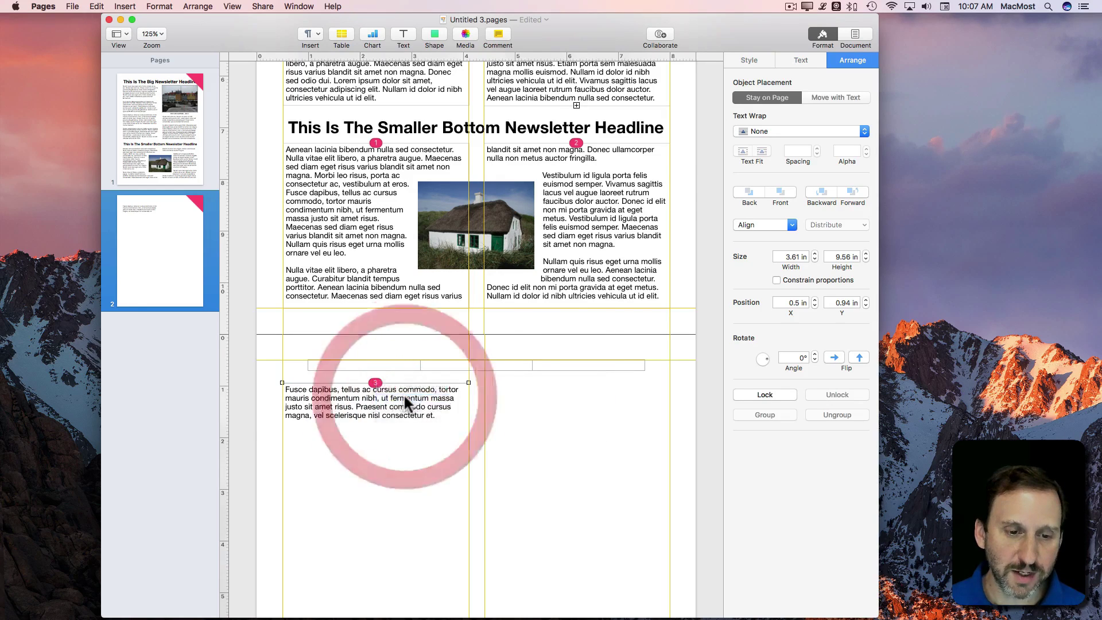
Add a label text box at the top of page 2's left column with text wrap off.
click(802, 62)
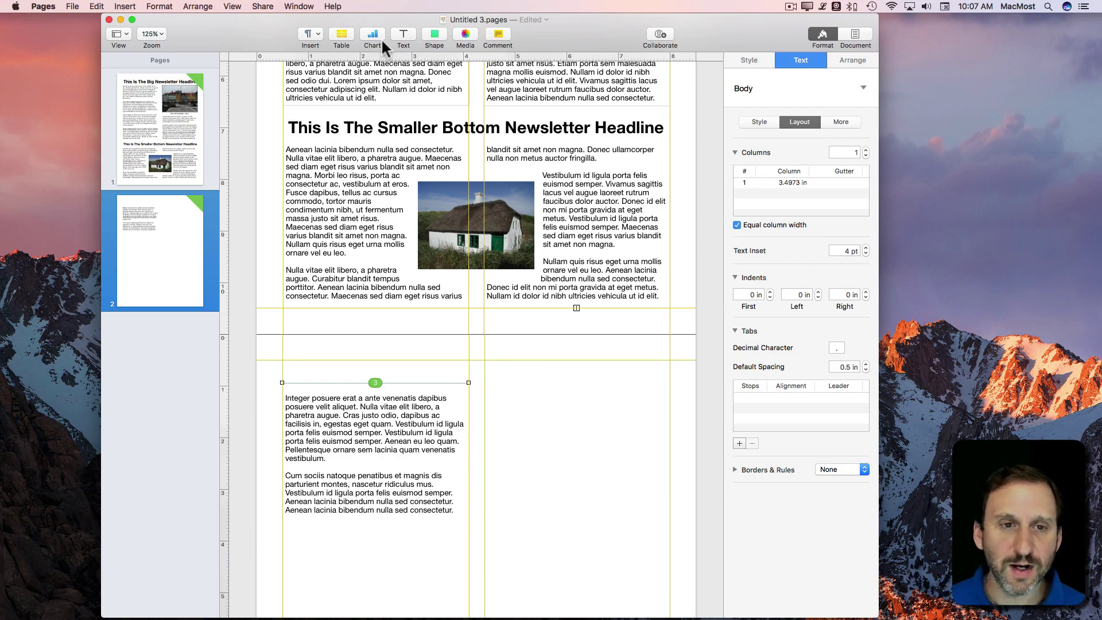
click(400, 38)
drag(440, 335, 337, 415)
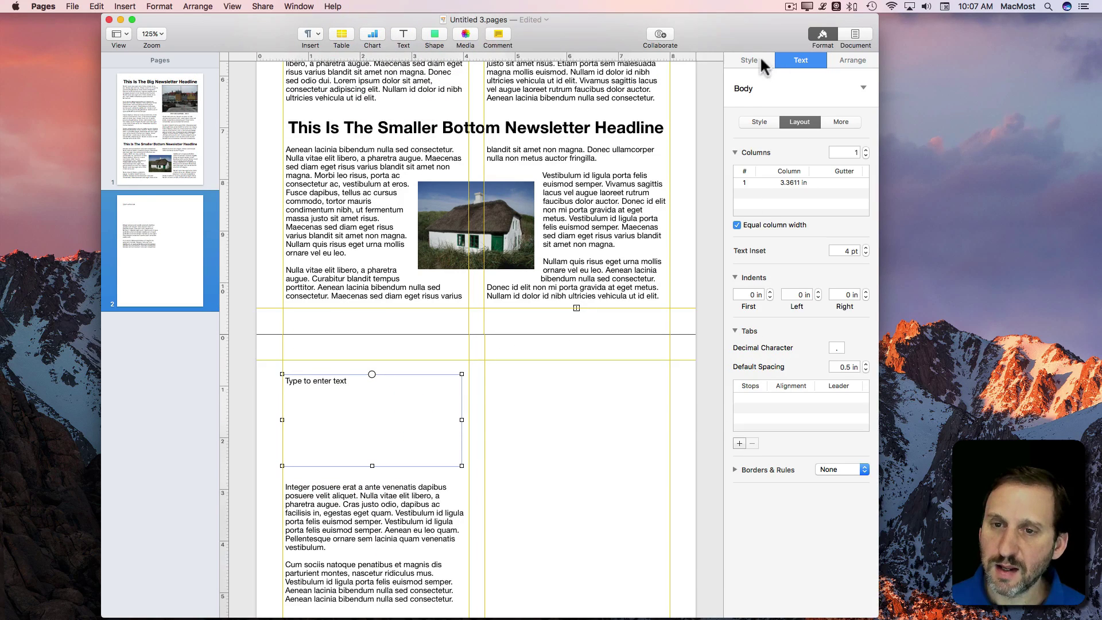
click(838, 59)
click(785, 131)
click(782, 172)
Type 'BIG HEADLINE CONTINUED', shrink the box to one line, and make it bold.
double_click(332, 382)
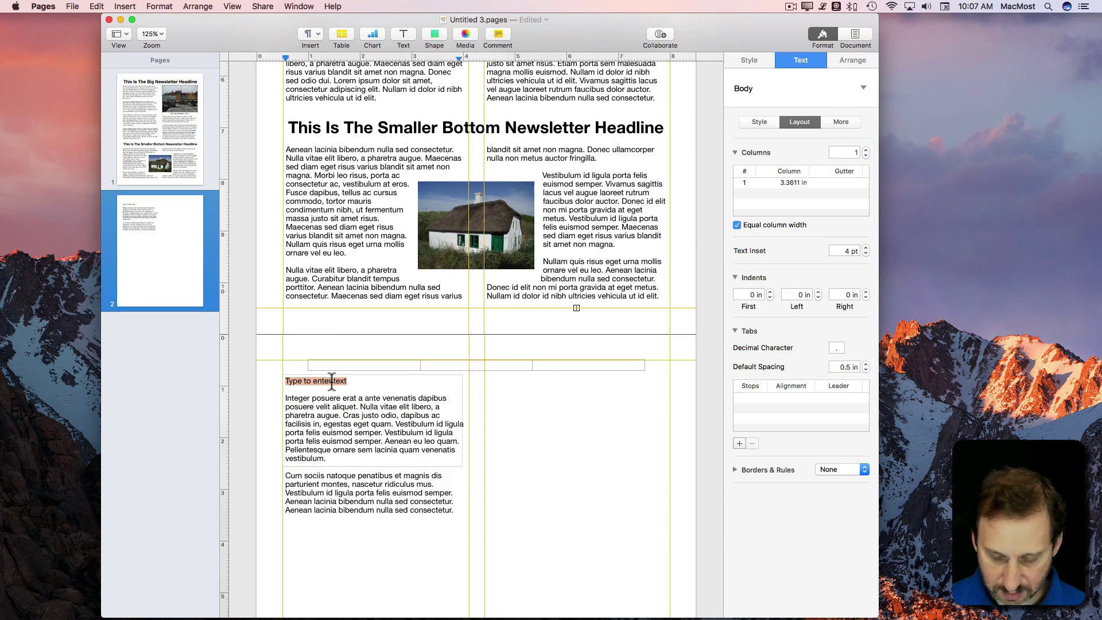
text(BIG HEADLINE CONTINUED)
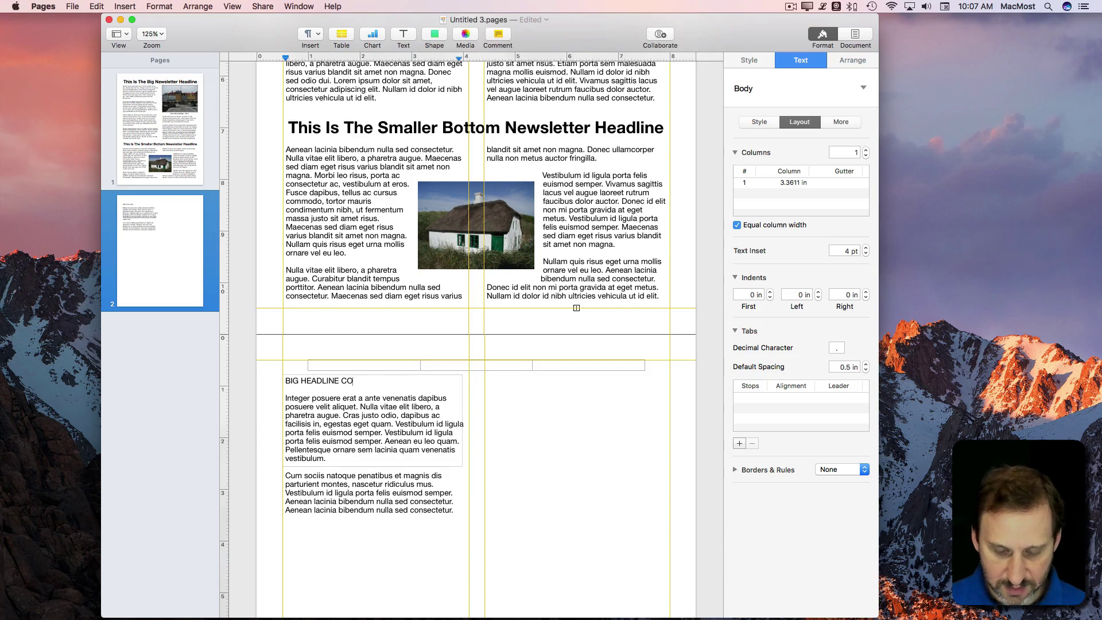
click(517, 424)
click(423, 379)
drag(373, 375, 372, 373)
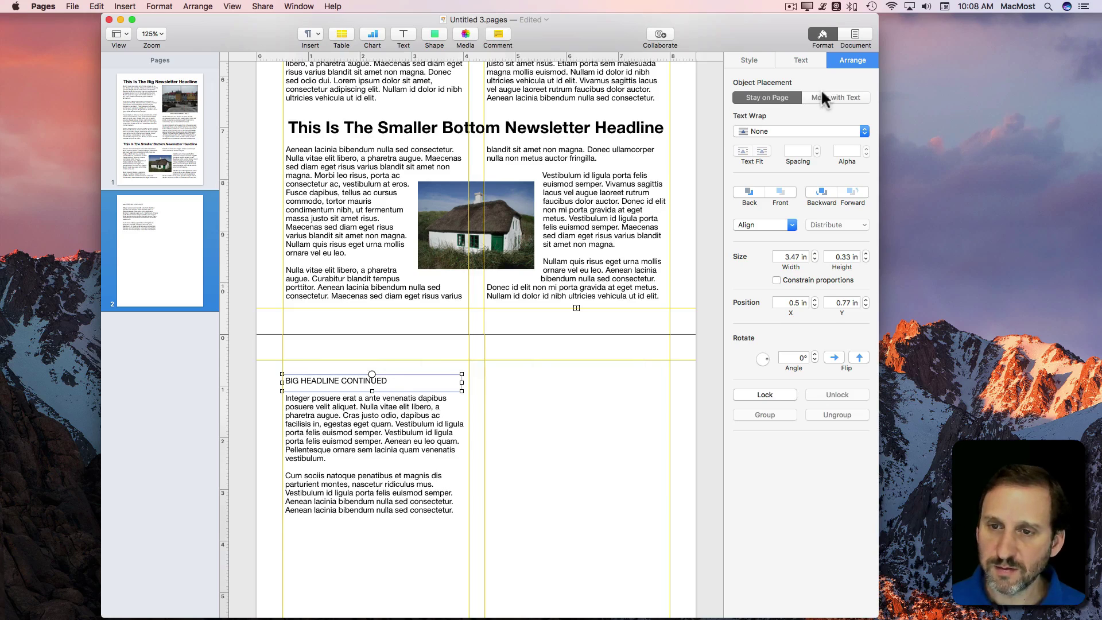
triple_click(343, 382)
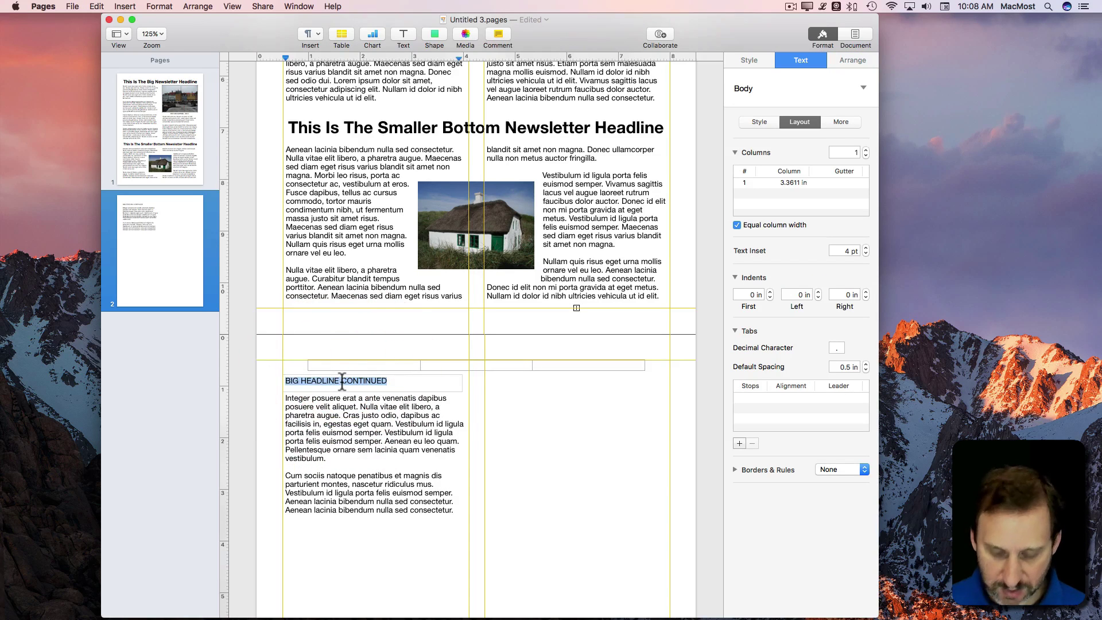
key(super+b)
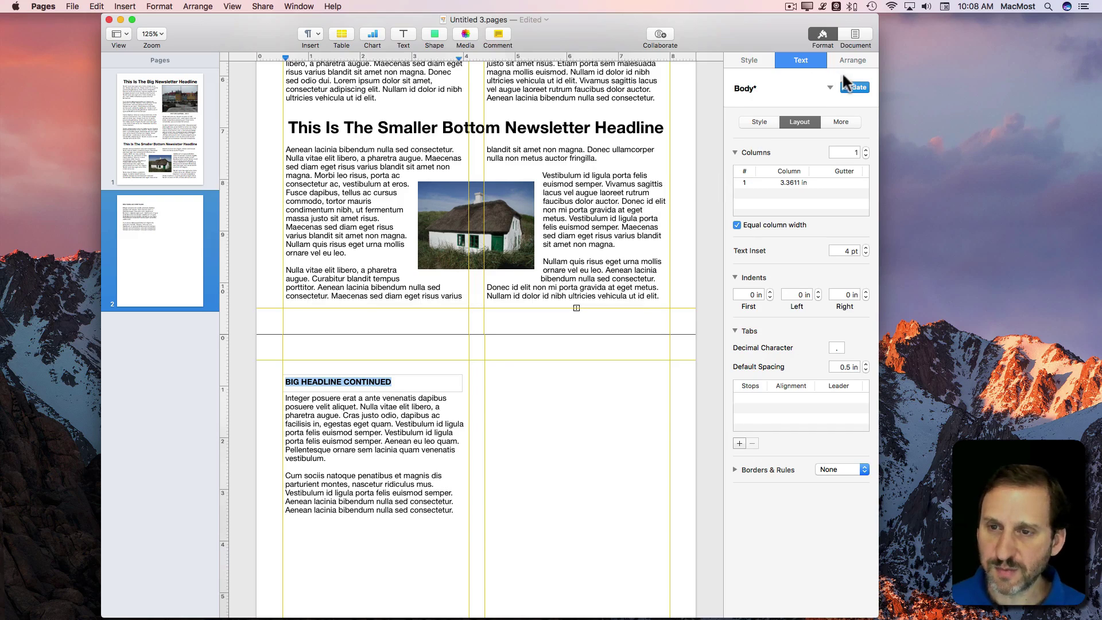
Create a new paragraph style named 'Continued' from the label's formatting.
click(828, 84)
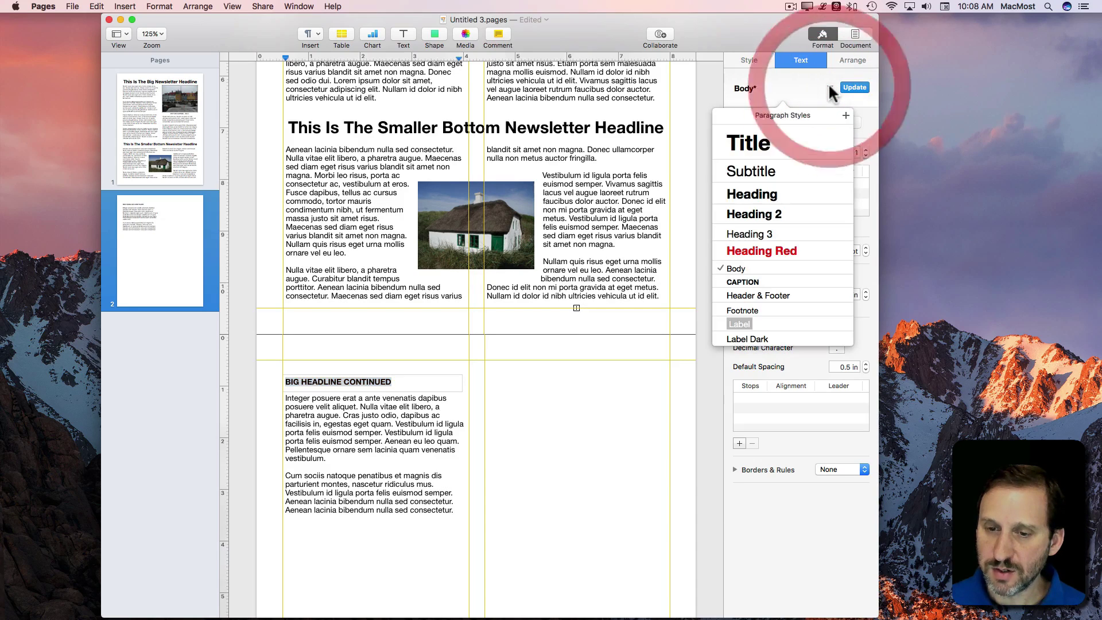
click(824, 76)
click(824, 77)
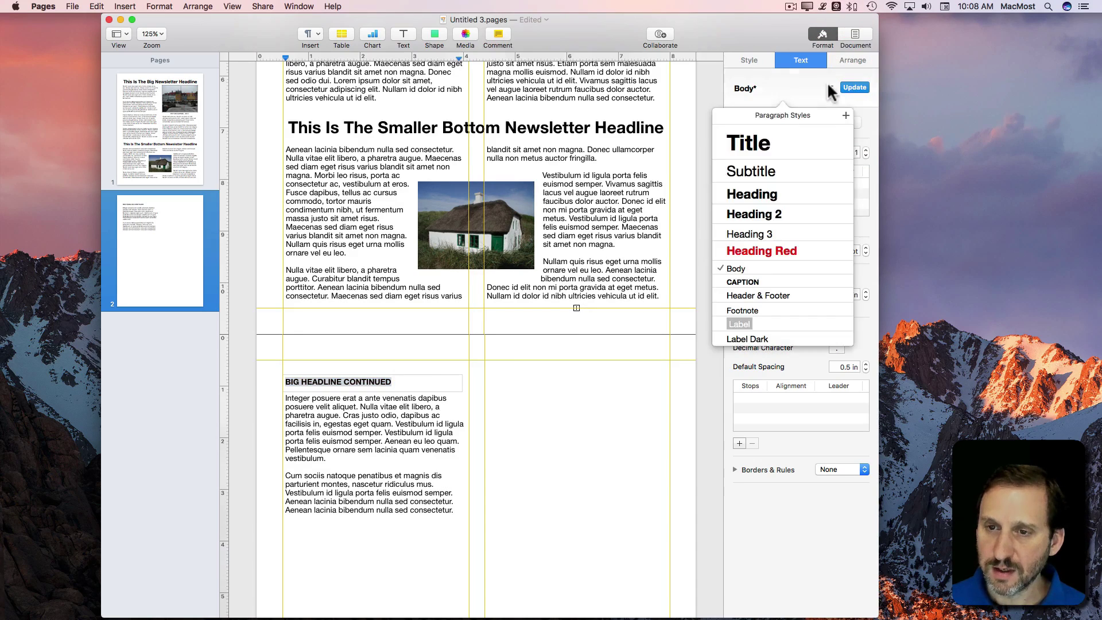
click(845, 115)
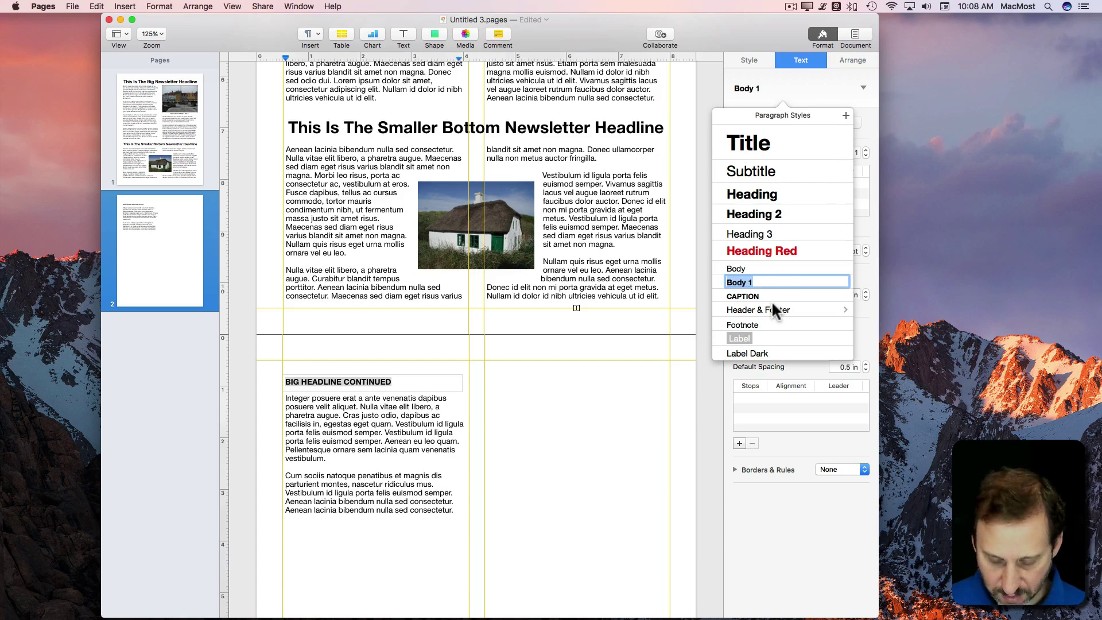
text(Continued)
key(Return)
Widen the label box to the full column and copy it below page 1's top story.
click(460, 386)
drag(460, 386, 465, 383)
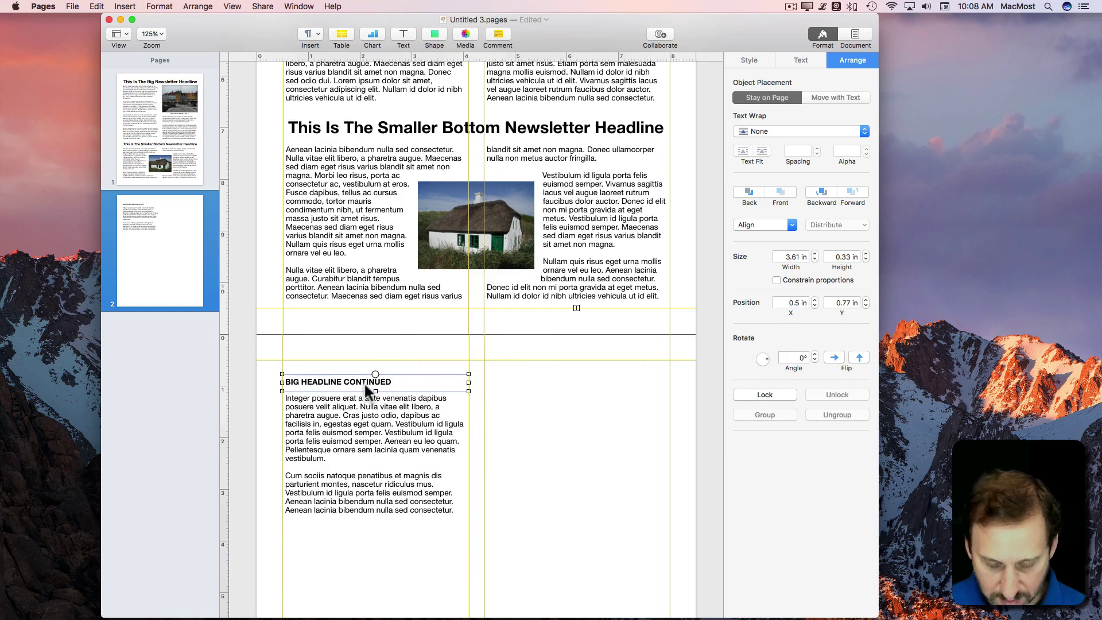
drag(363, 381, 575, 84)
Change the page 1 label text from 'BIG HEADLINE CONTINUED' to 'CONTINUED ON NEXT PAGE'.
scroll(559, 92, up, 3)
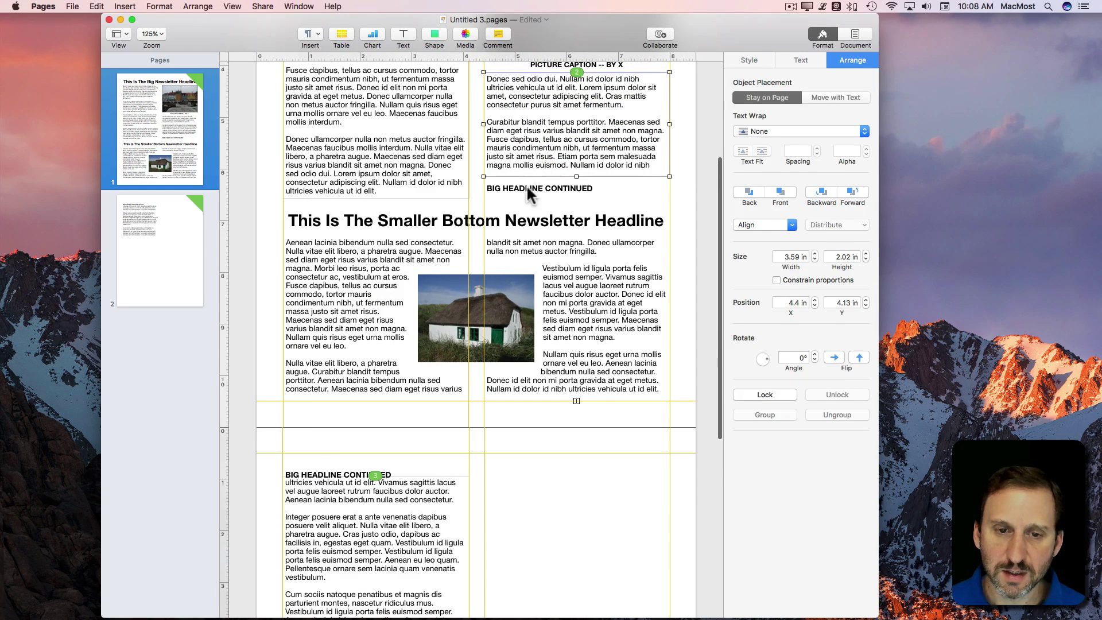
double_click(542, 188)
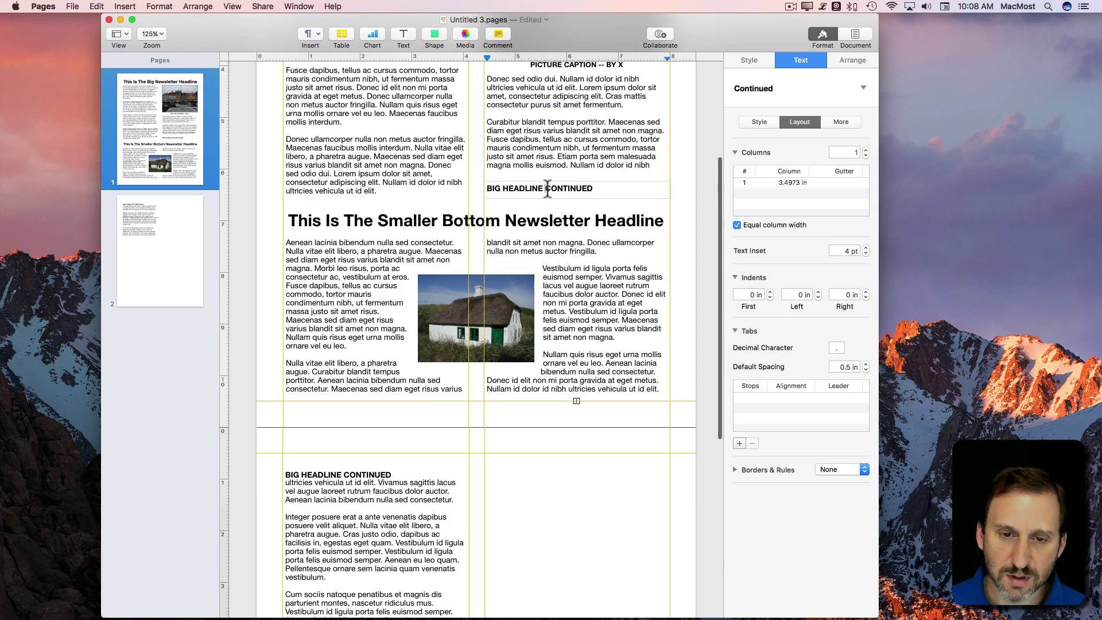
drag(544, 188, 472, 182)
key(BackSpace)
click(595, 184)
text(ONTINUED ON NEXT PAGE)
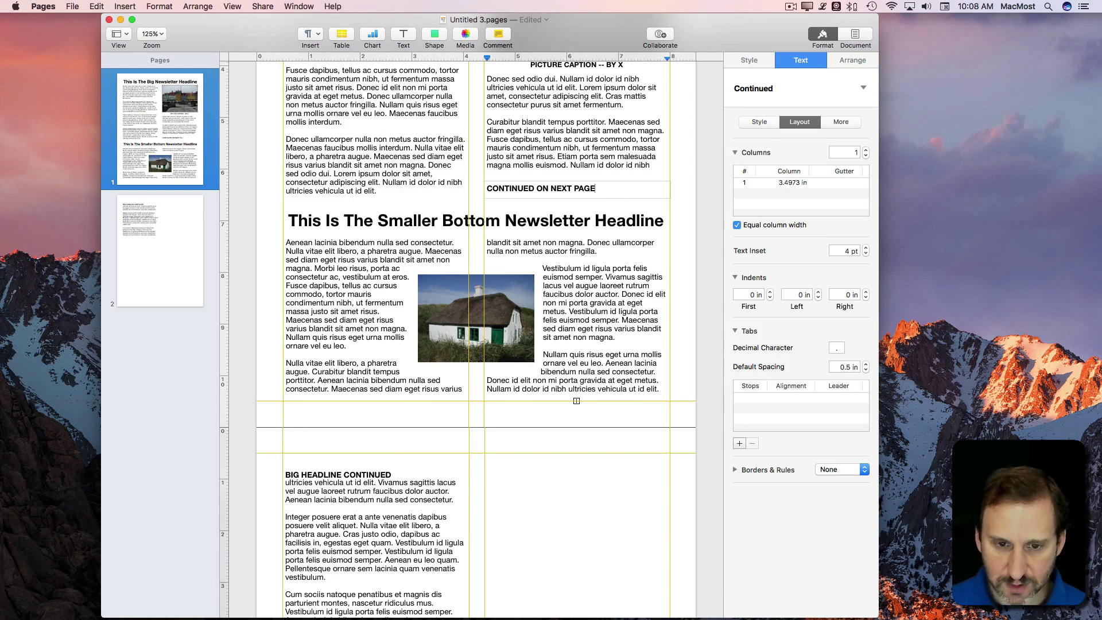
Select and adjust the page 2 heading box.
click(357, 521)
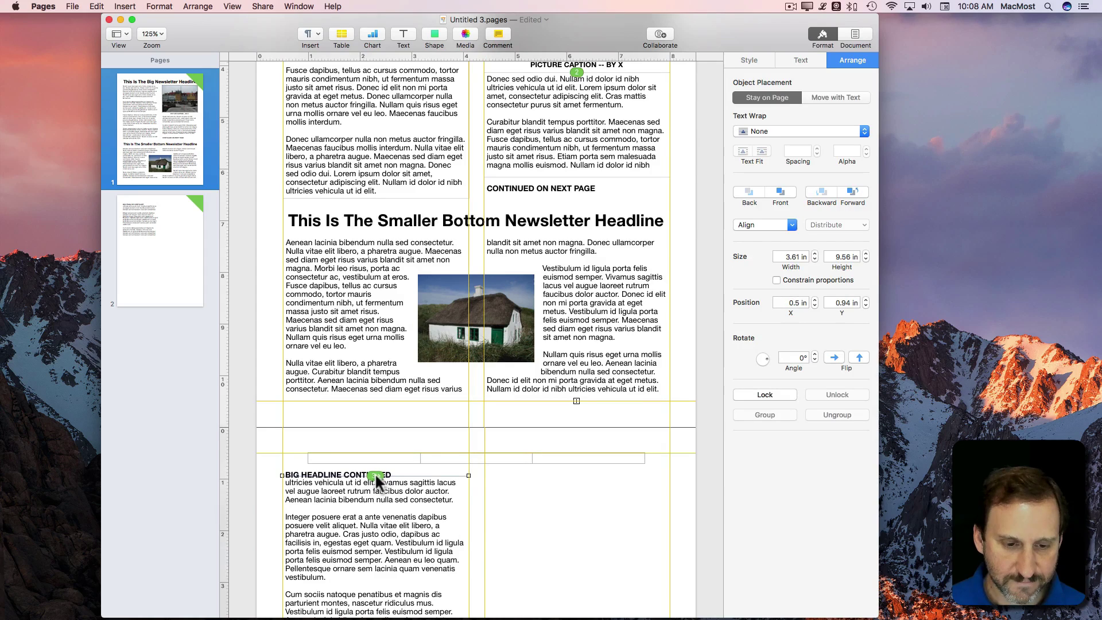
drag(466, 475, 490, 476)
scroll(491, 479, down, 6)
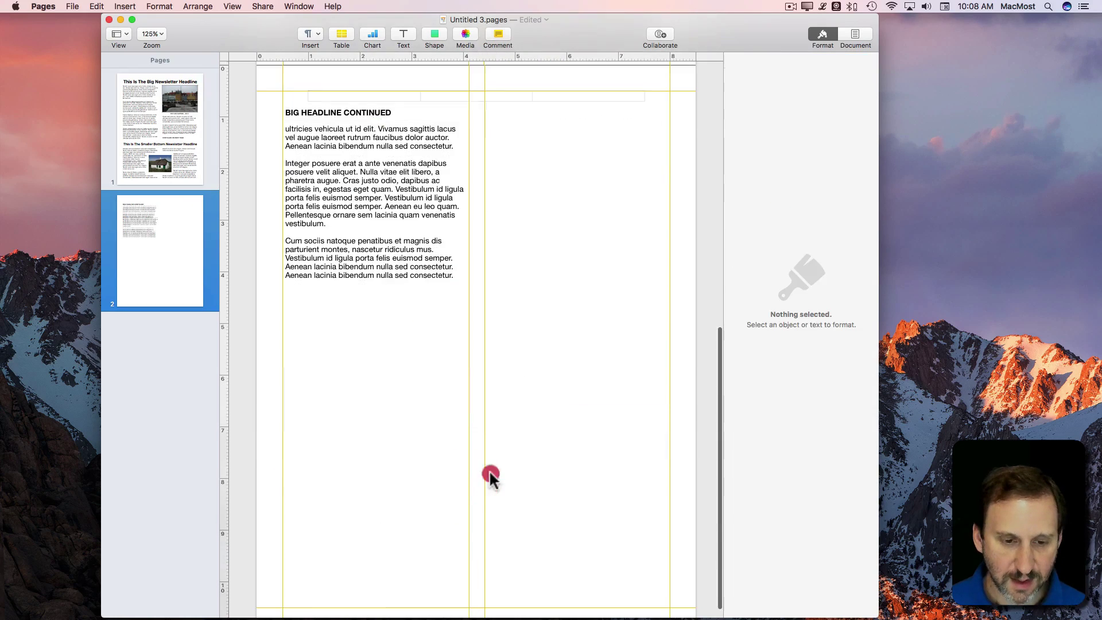
scroll(443, 338, up, 10)
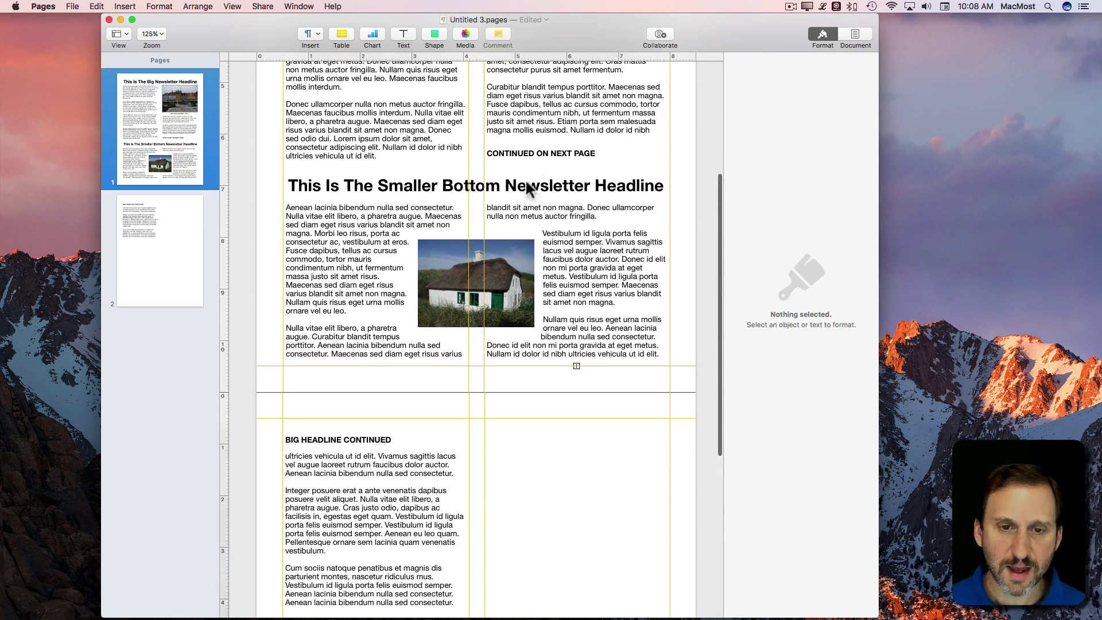
Place a CONTINUED ON NEXT PAGE label under the smaller story, shortening its right-column box.
click(517, 121)
drag(552, 136, 571, 156)
drag(532, 188, 521, 384)
click(570, 374)
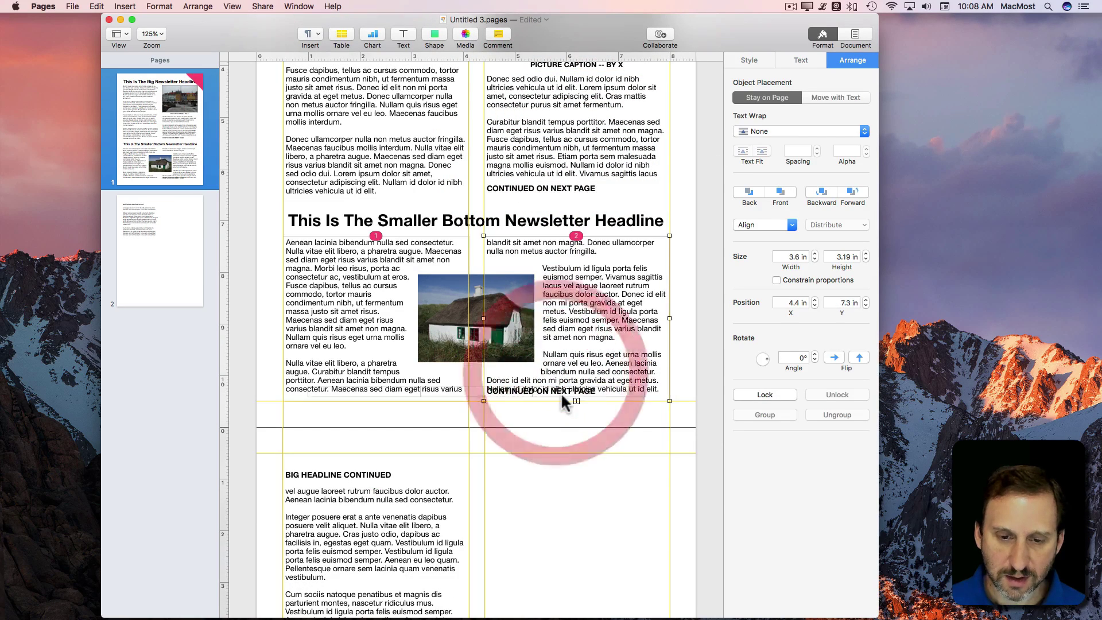
drag(666, 404, 664, 383)
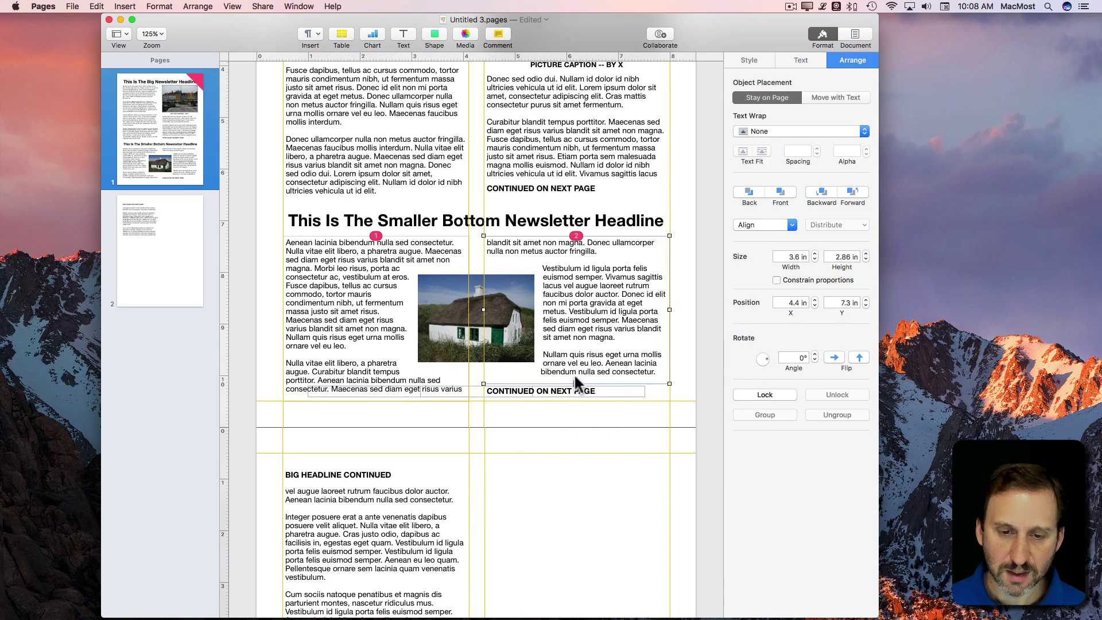
Copy the BIG HEADLINE CONTINUED heading into page 2's right column.
click(381, 523)
click(341, 476)
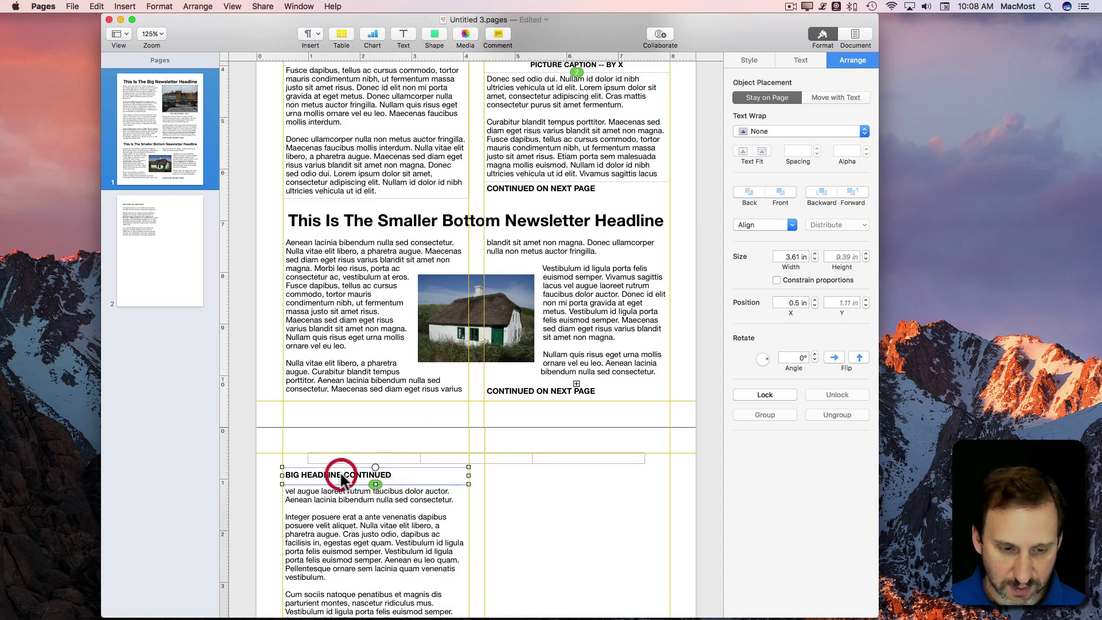
drag(341, 479, 532, 500)
scroll(368, 535, down, 1)
click(367, 535)
click(531, 519)
scroll(390, 516, down, 1)
Add a text box in page 2's right column linked to the smaller story's thread.
click(391, 519)
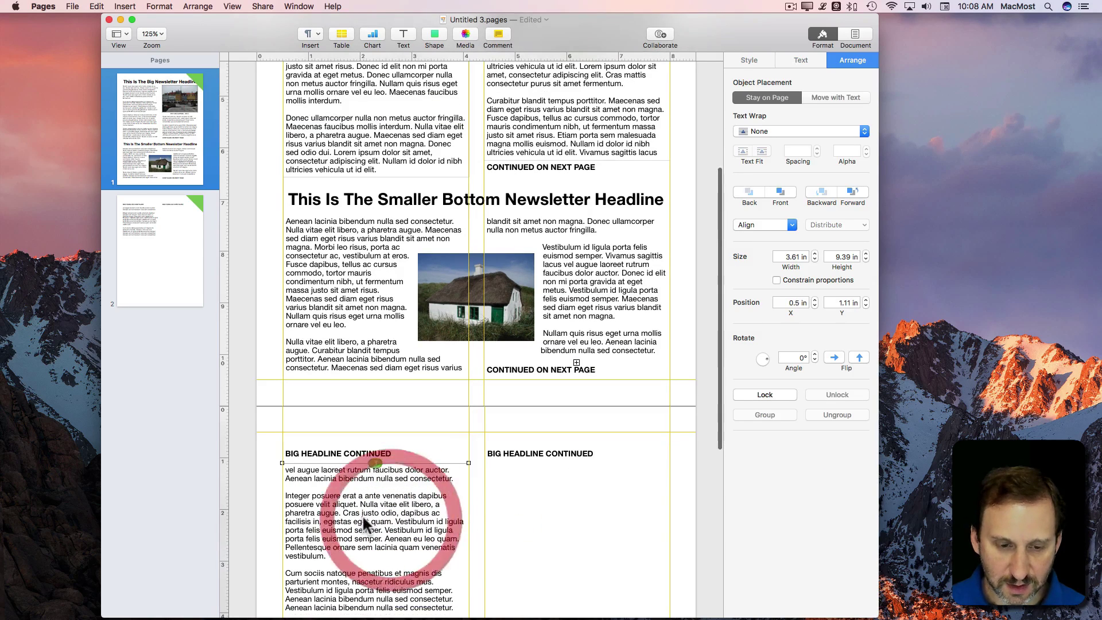
drag(359, 511, 525, 518)
click(540, 506)
click(591, 583)
click(638, 549)
drag(549, 148, 574, 463)
click(574, 448)
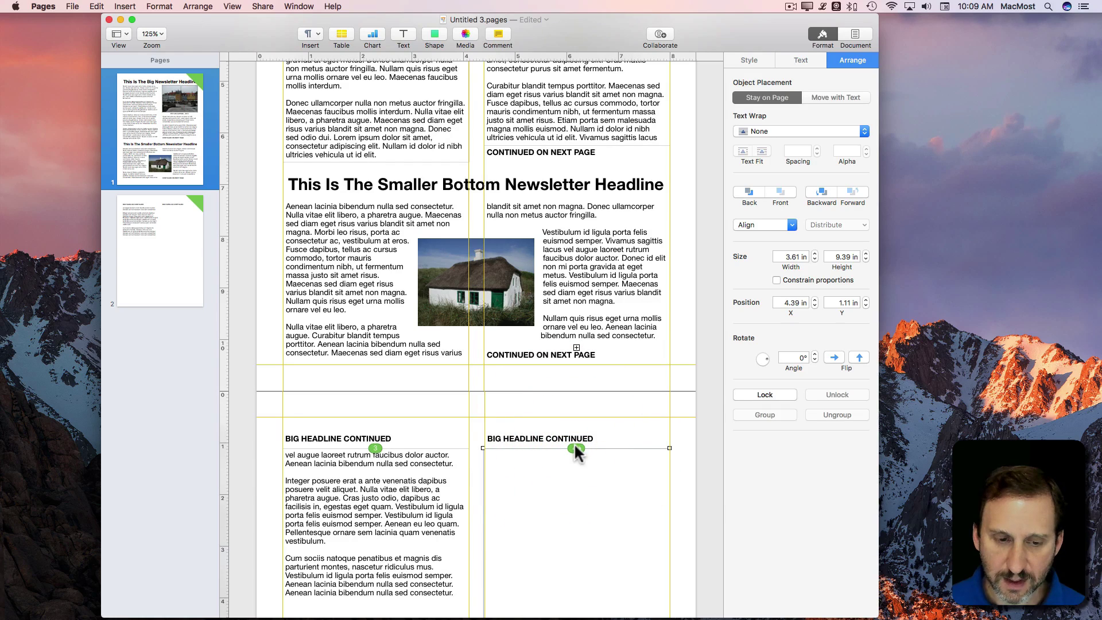
click(574, 448)
click(597, 464)
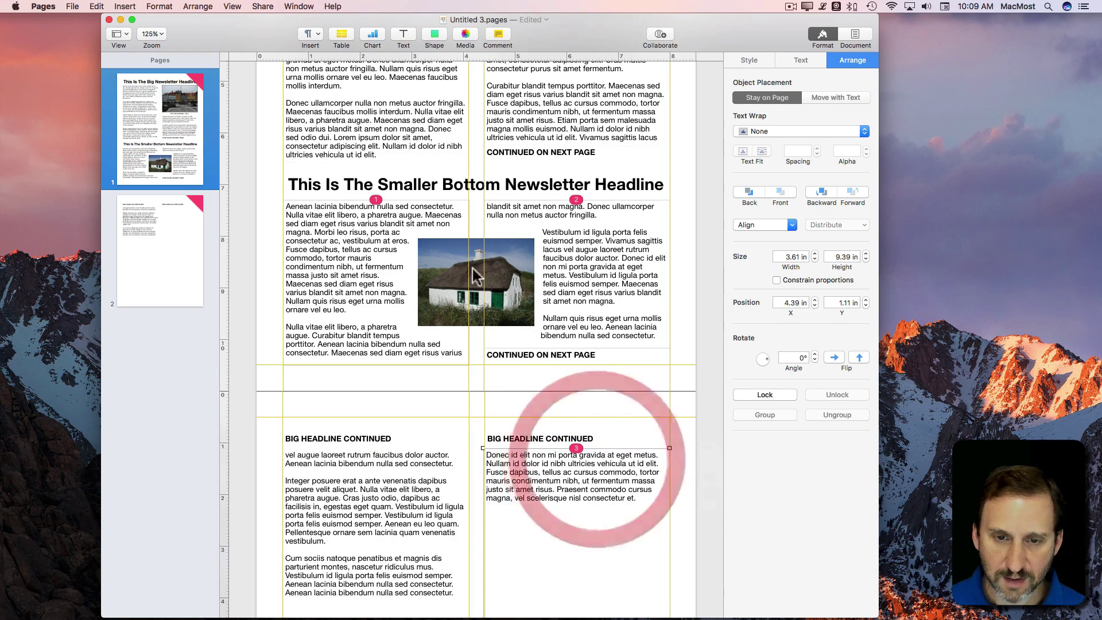
Retype BIG as SMALL so the right-column heading reads 'SMALL HEADLINE CONTINUED'.
click(546, 351)
click(494, 437)
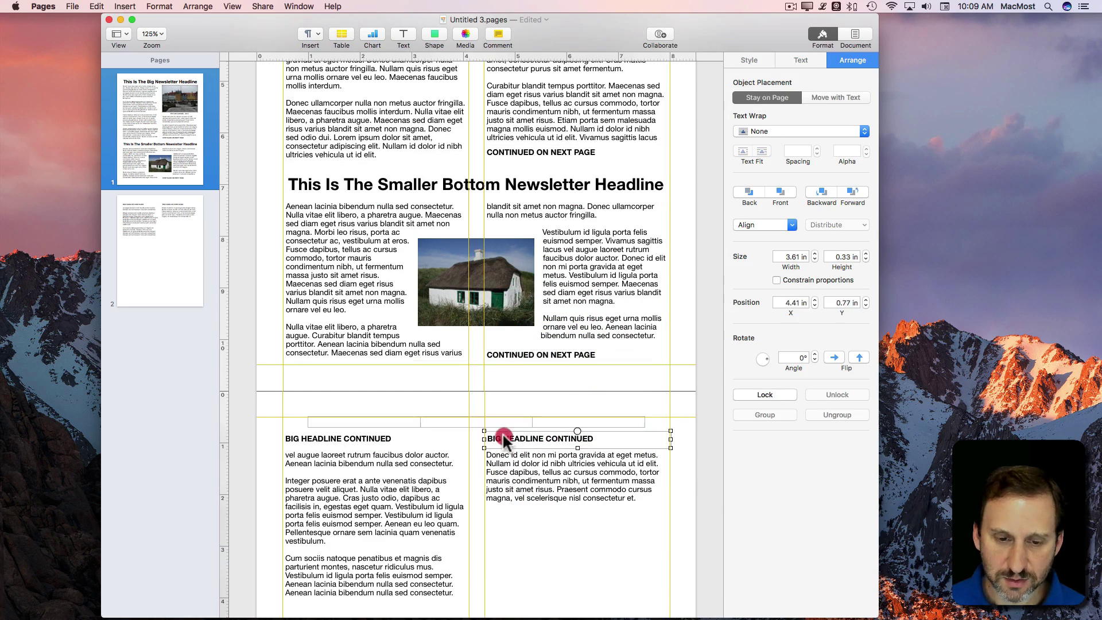
click(495, 436)
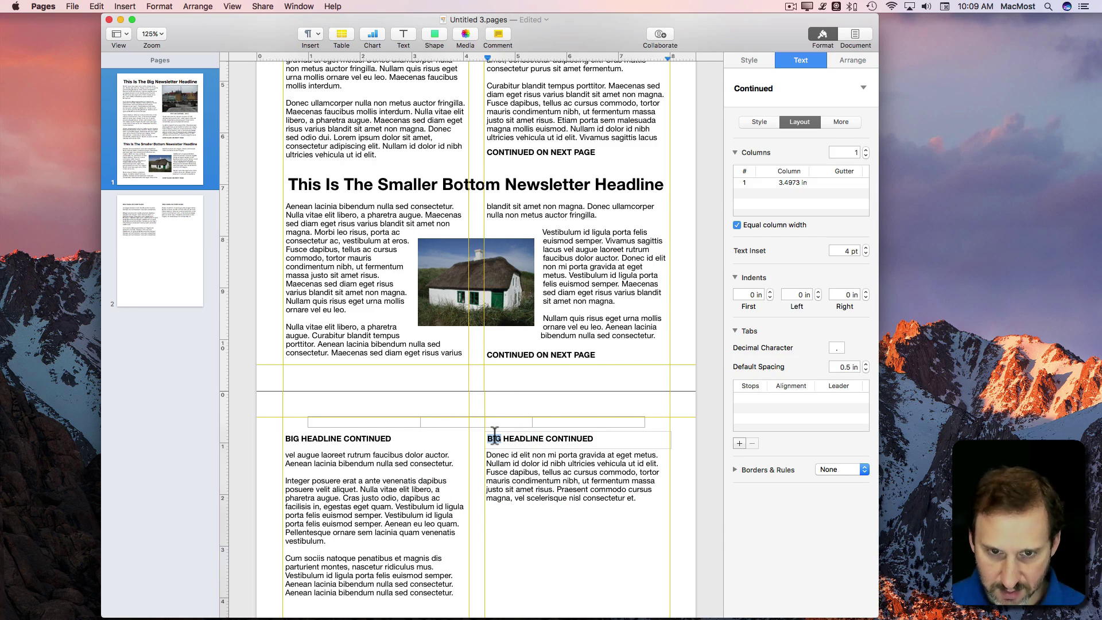
text(SMALL)
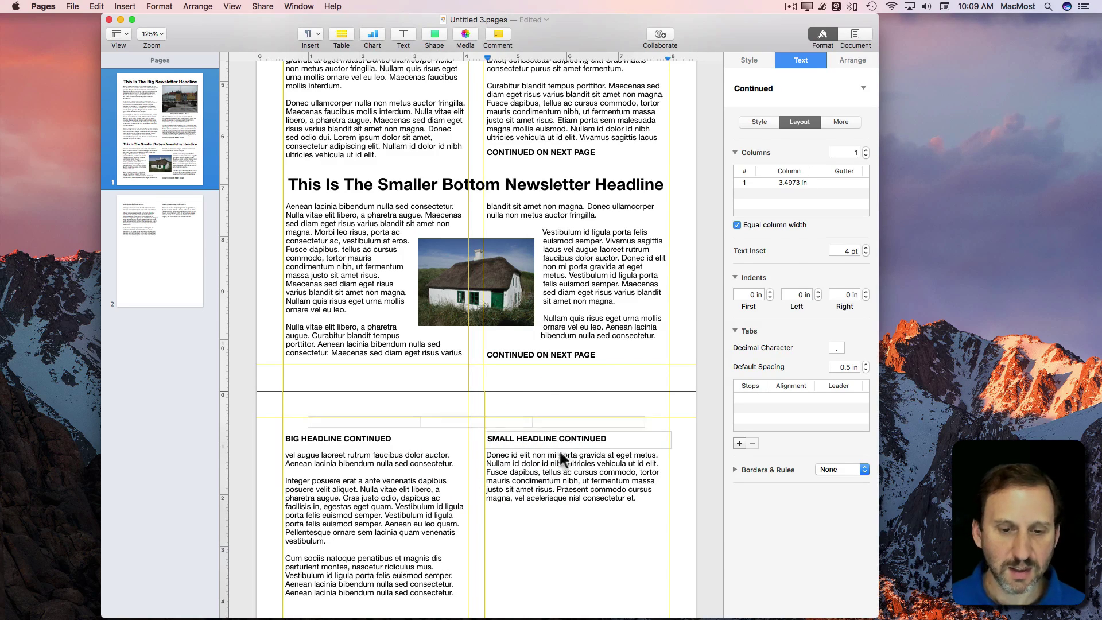
click(568, 458)
scroll(443, 578, down, 10)
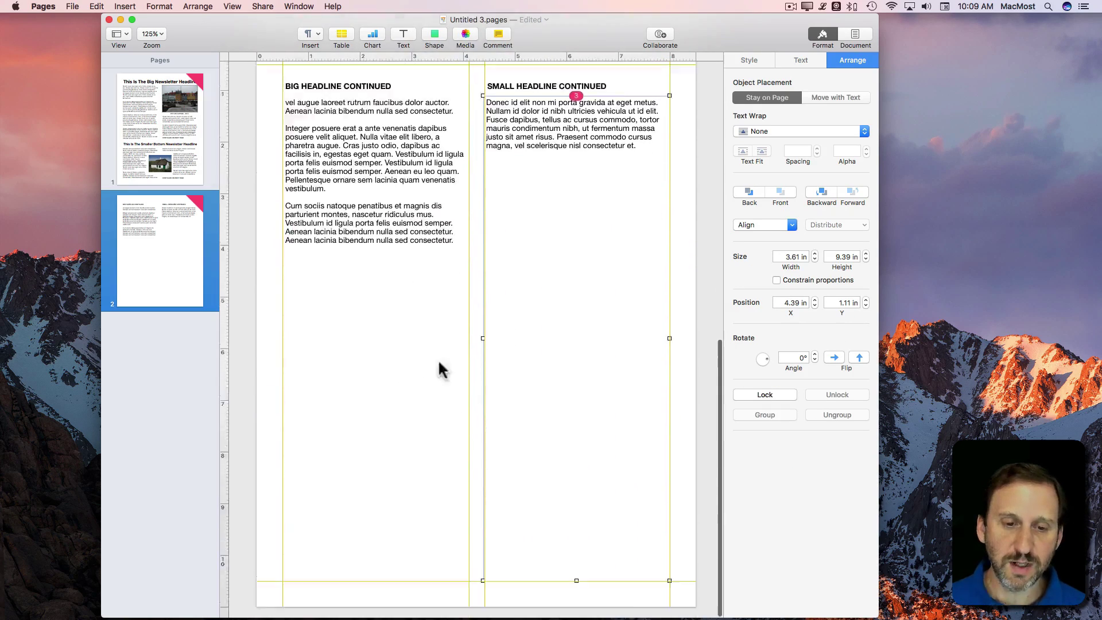
scroll(632, 218, up, 10)
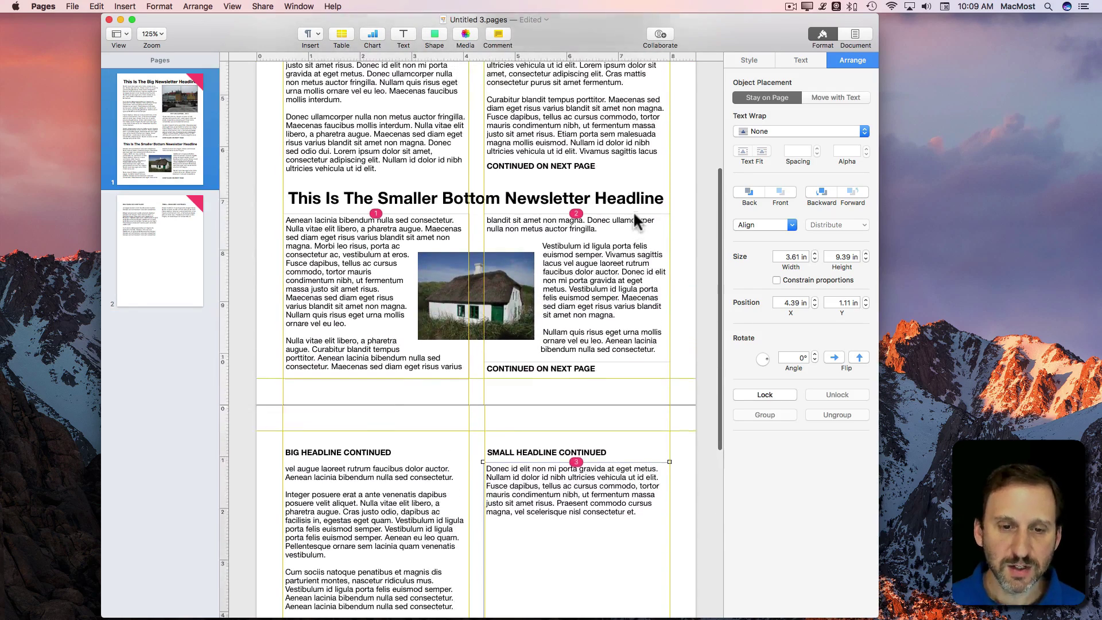
scroll(632, 211, up, 8)
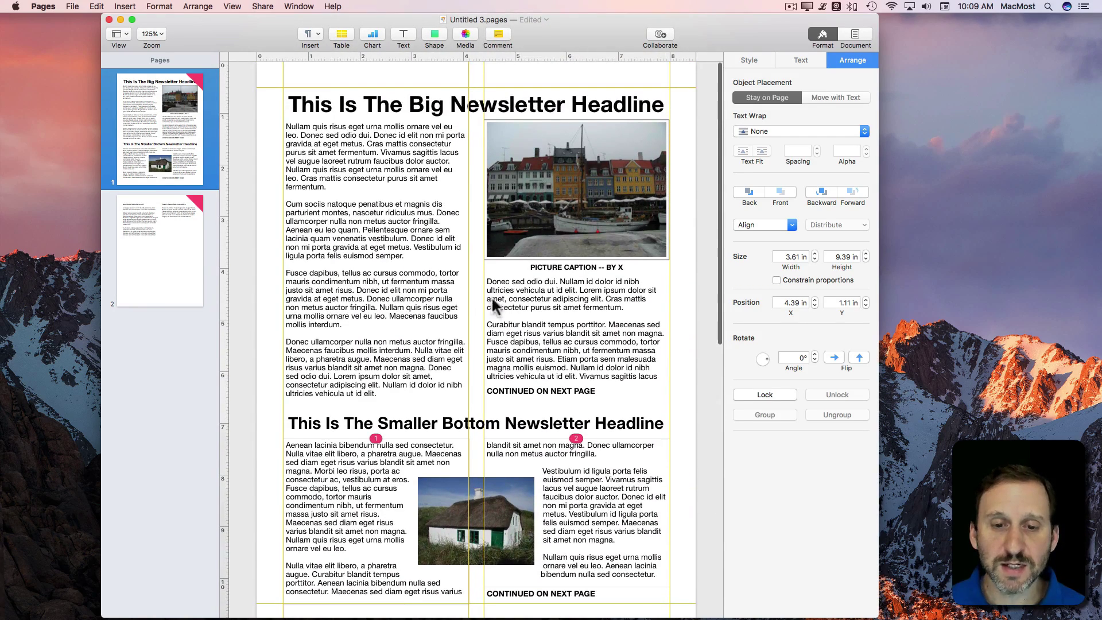
Set the big headline's font to Impact and update the Title style to match.
click(450, 275)
click(421, 105)
click(424, 427)
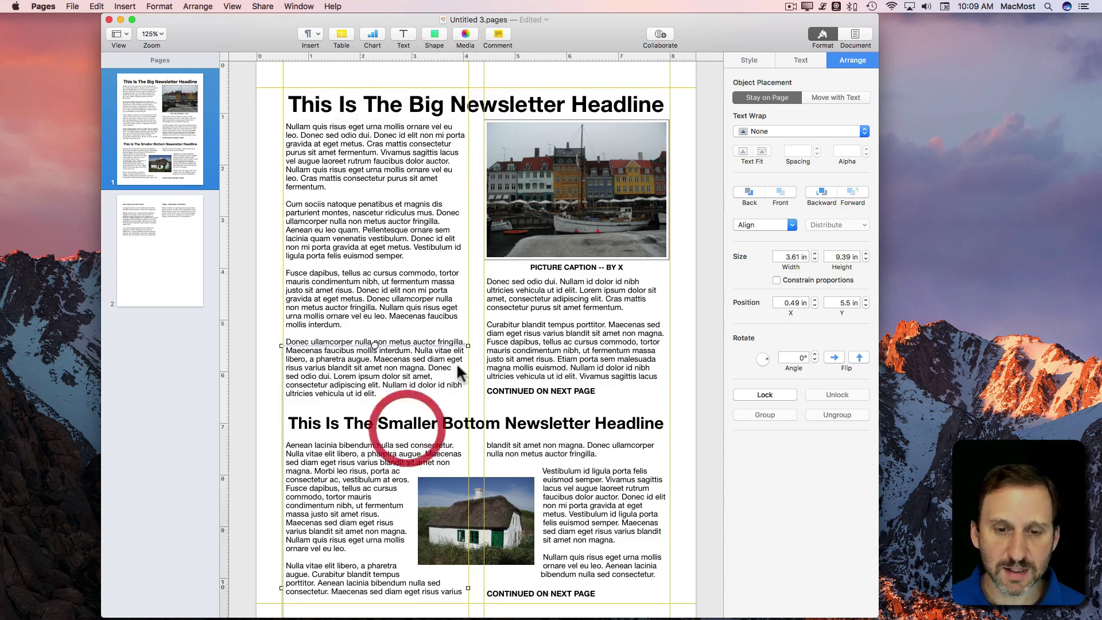
click(371, 114)
triple_click(556, 102)
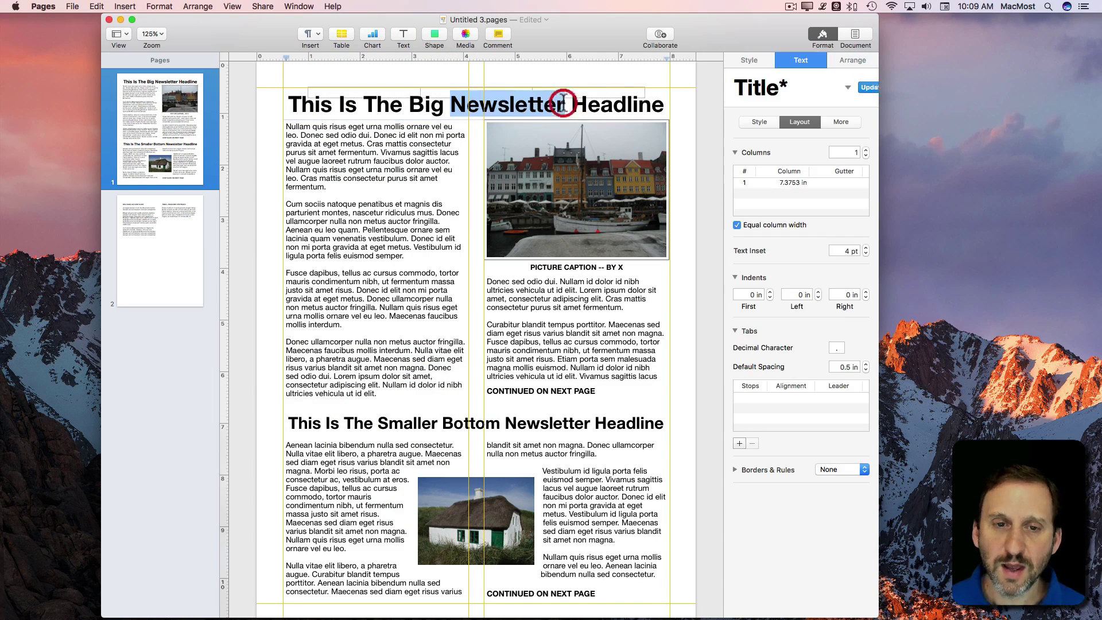
click(760, 121)
click(796, 168)
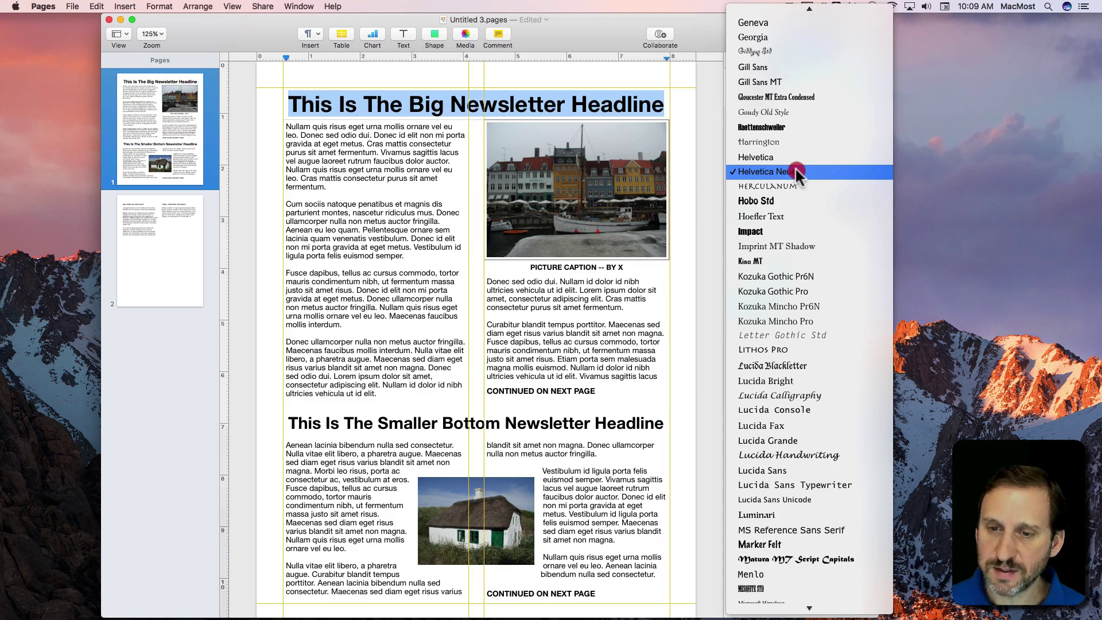
click(793, 228)
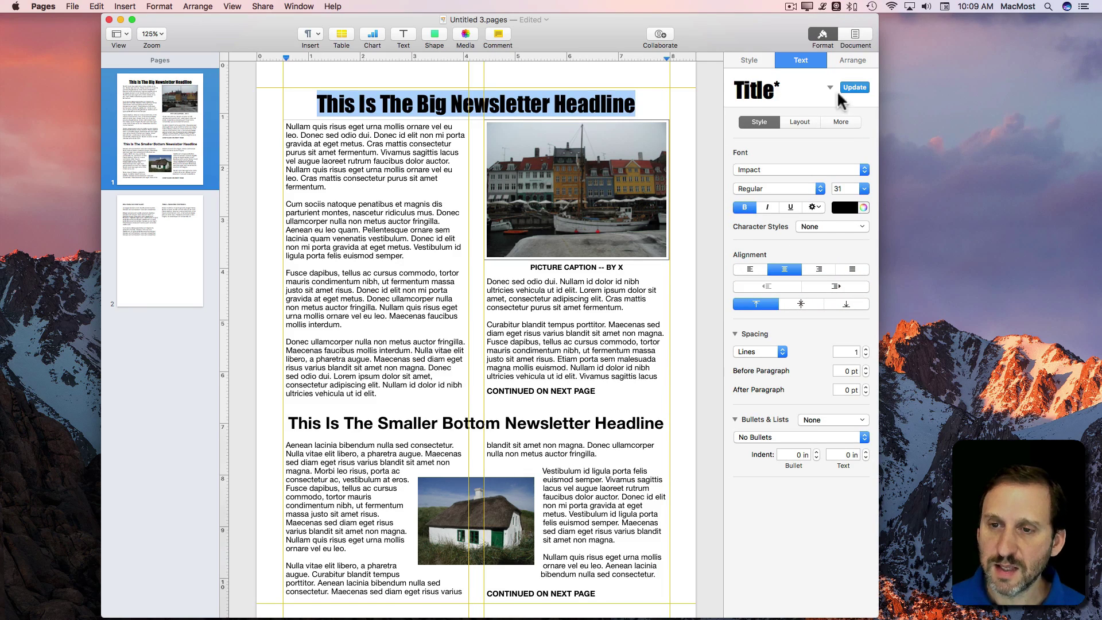
click(859, 88)
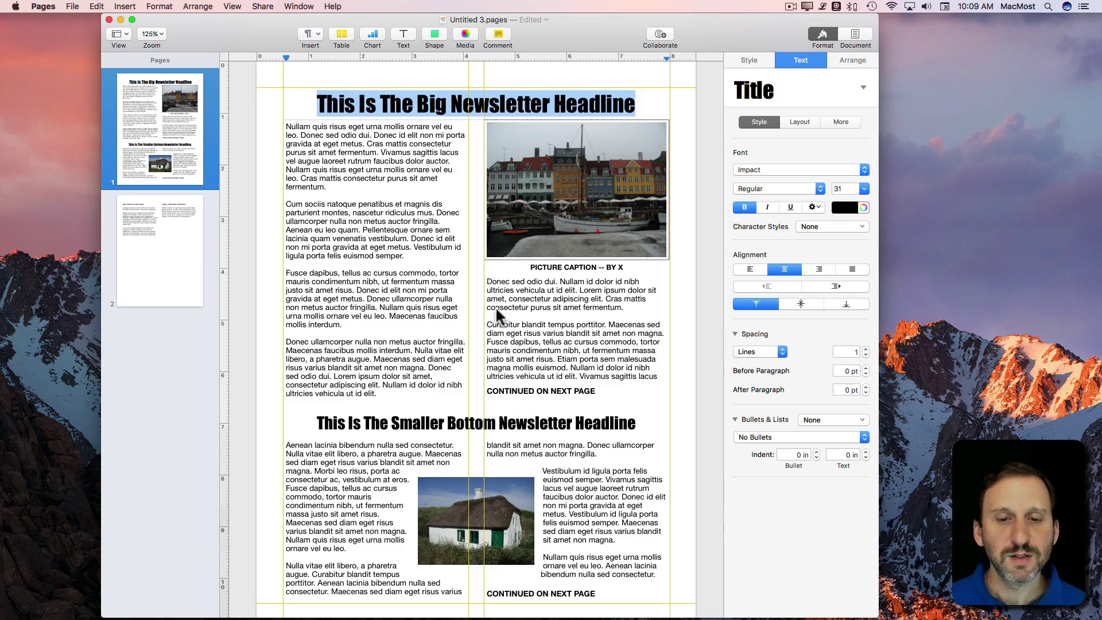
scroll(497, 314, down, 10)
scroll(497, 314, up, 6)
scroll(497, 315, up, 5)
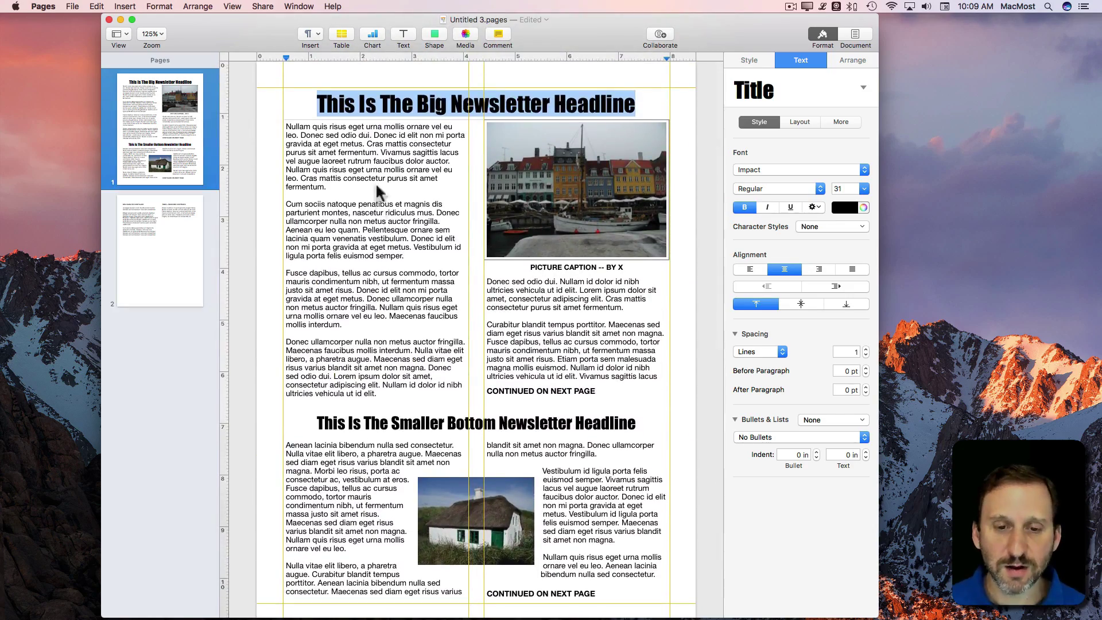